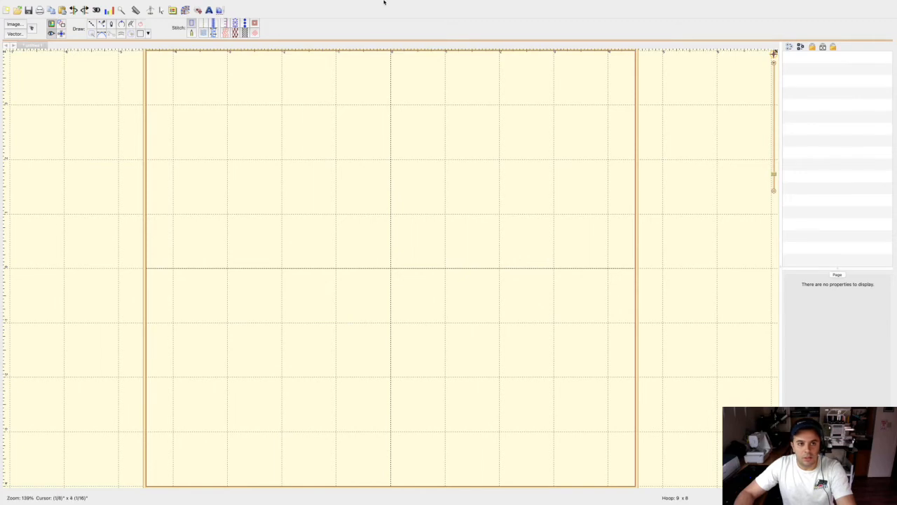
Set the page's hoop to the 100mm x 100mm PES hoop in the preferences.
mouse_move(389, 2)
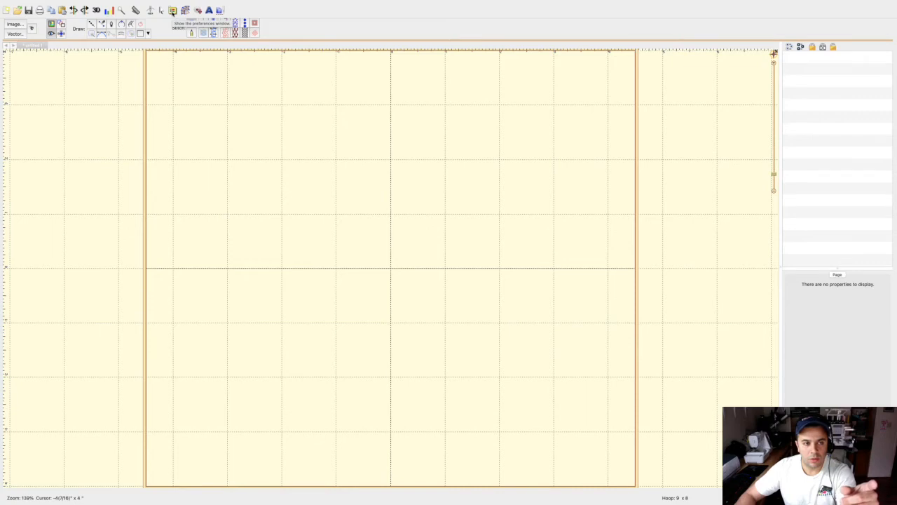
click(173, 10)
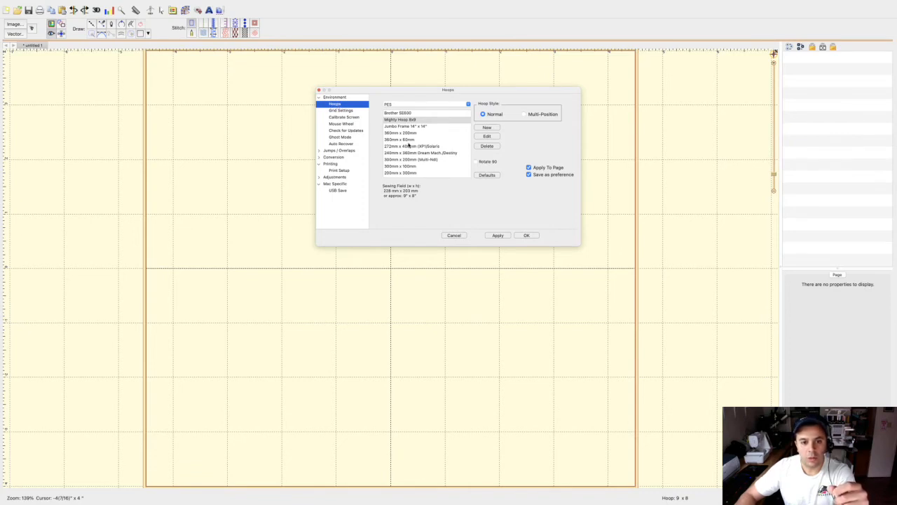
scroll(408, 144, down, 5)
scroll(409, 144, down, 4)
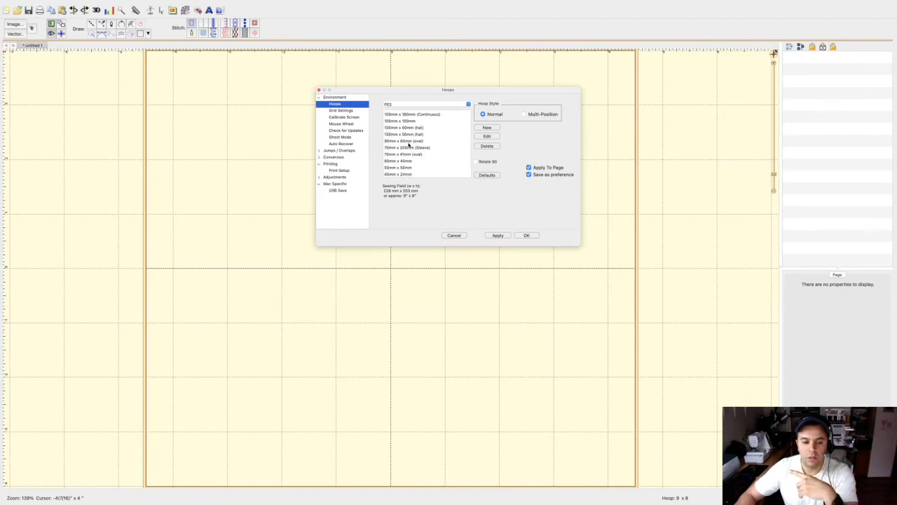
scroll(407, 145, down, 3)
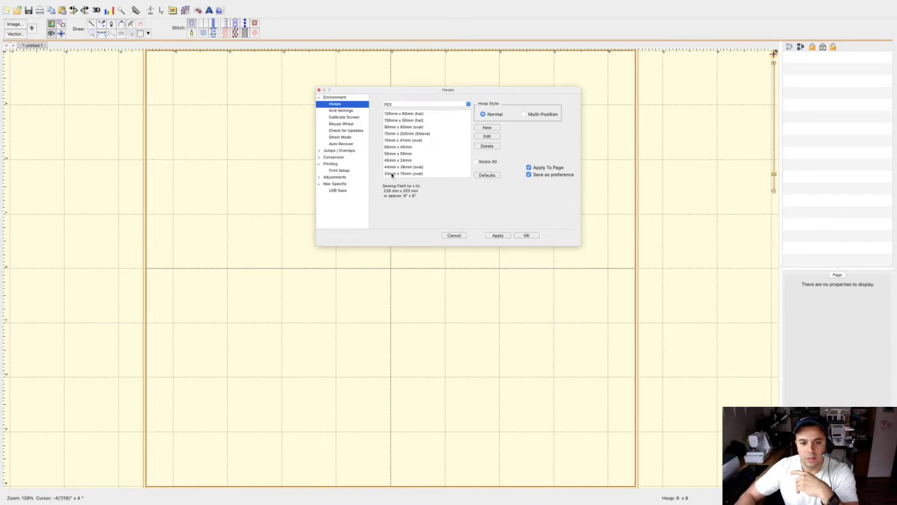
click(392, 174)
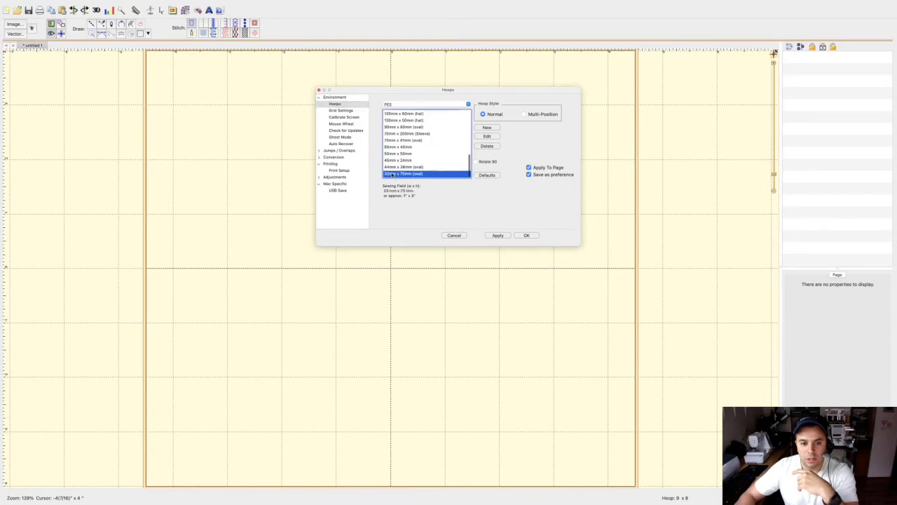
click(393, 167)
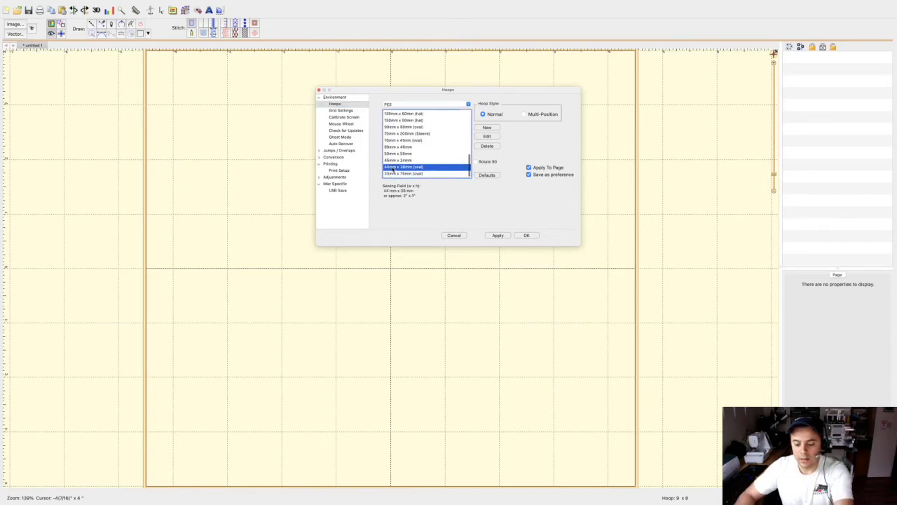
key(Up)
key(Up)
key(Up)
key(Up)
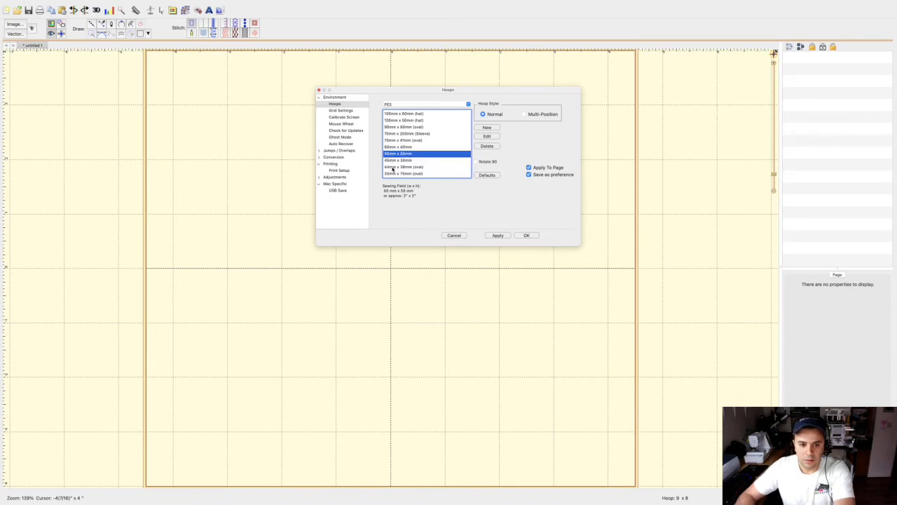
key(Up)
key(Up)
key(Up)
key(Up)
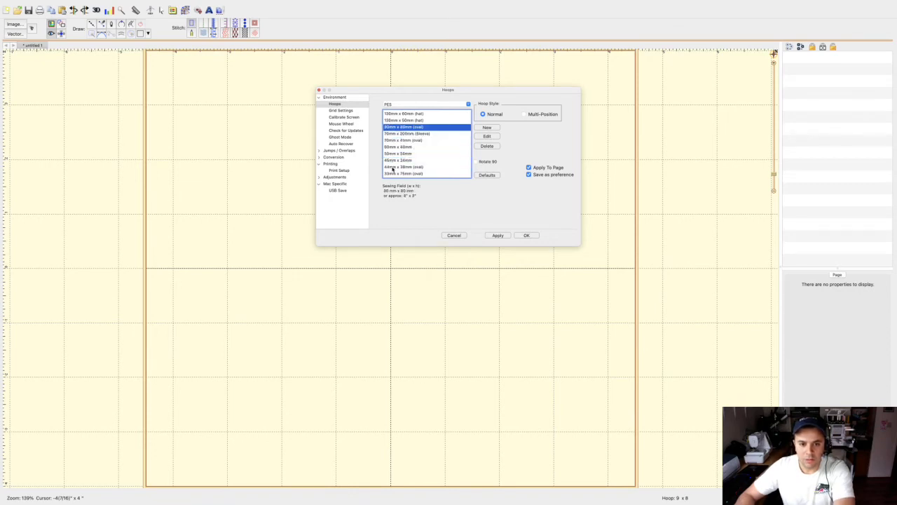
key(Up)
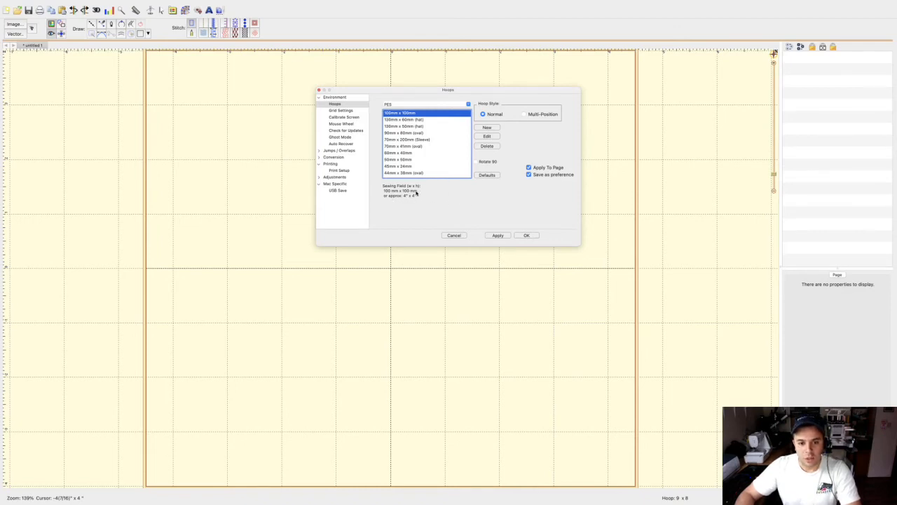
scroll(405, 145, up, 1)
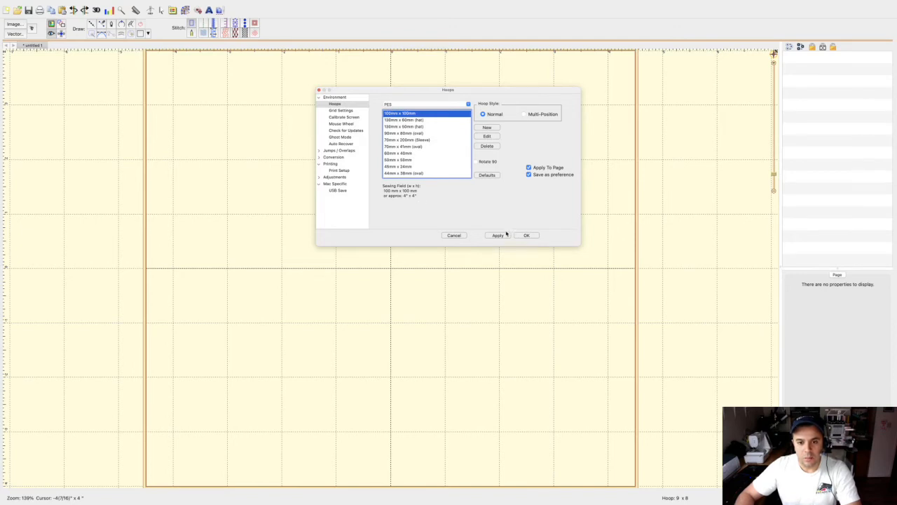
click(528, 236)
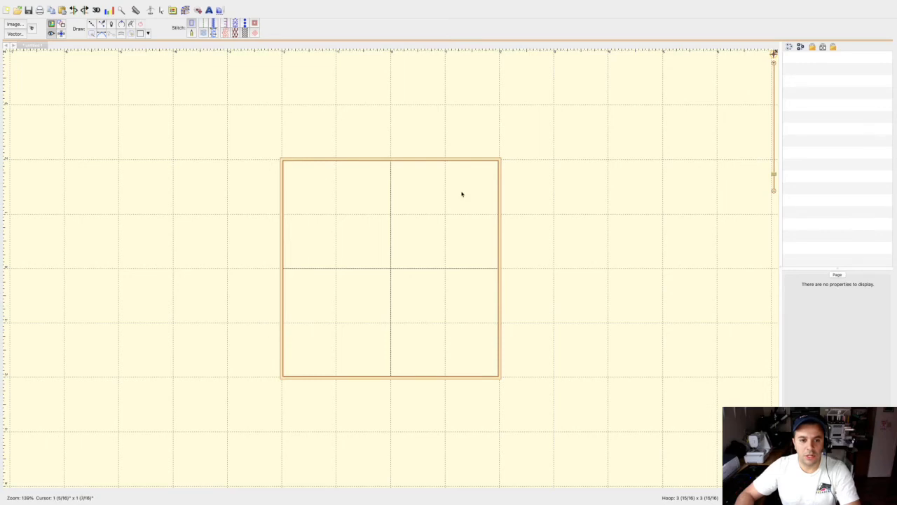
Reopen the hoop preferences to review the available hoops and close them without changing the selection.
click(173, 10)
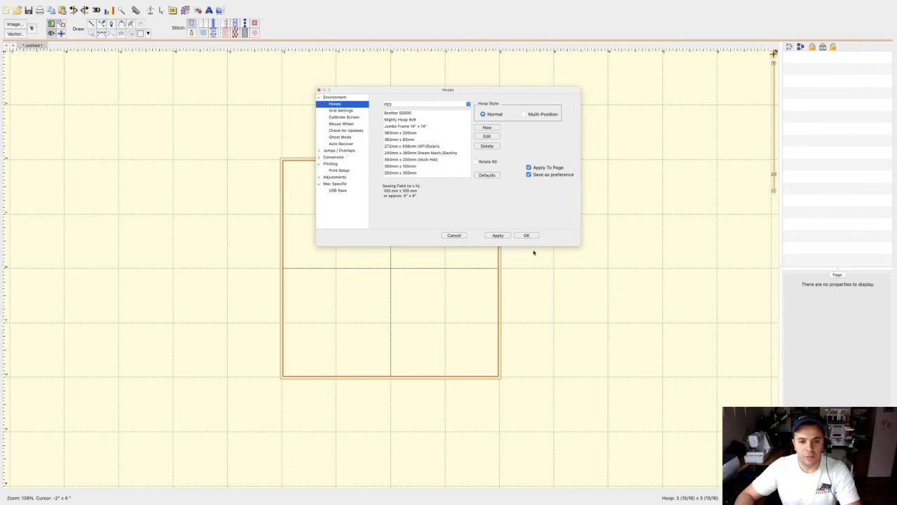
click(523, 235)
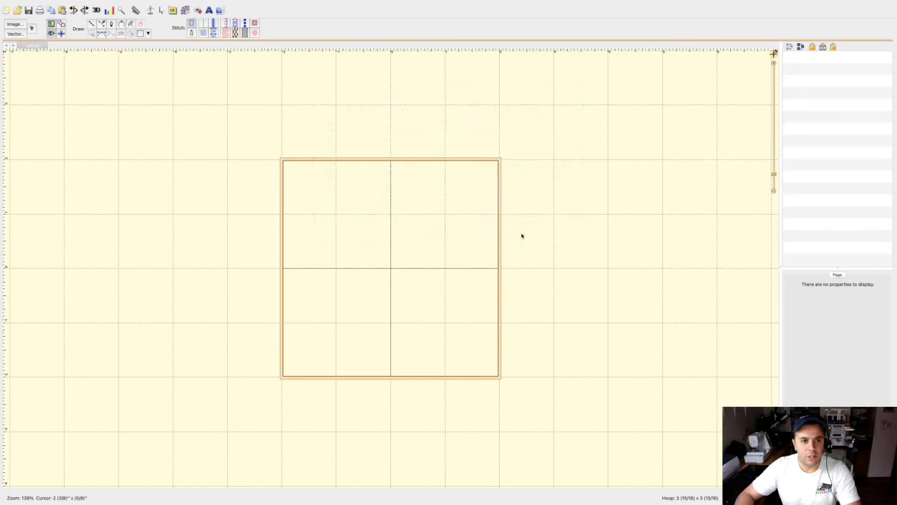
click(172, 10)
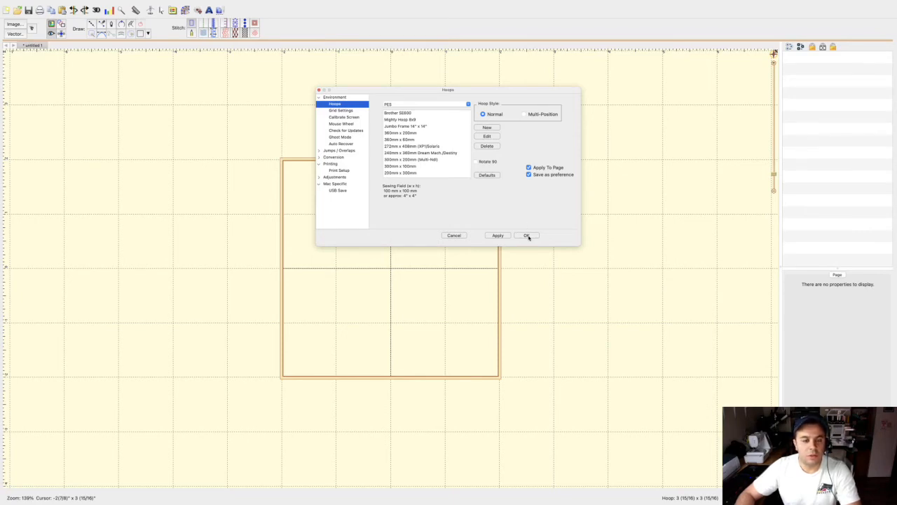
click(528, 235)
mouse_move(174, 14)
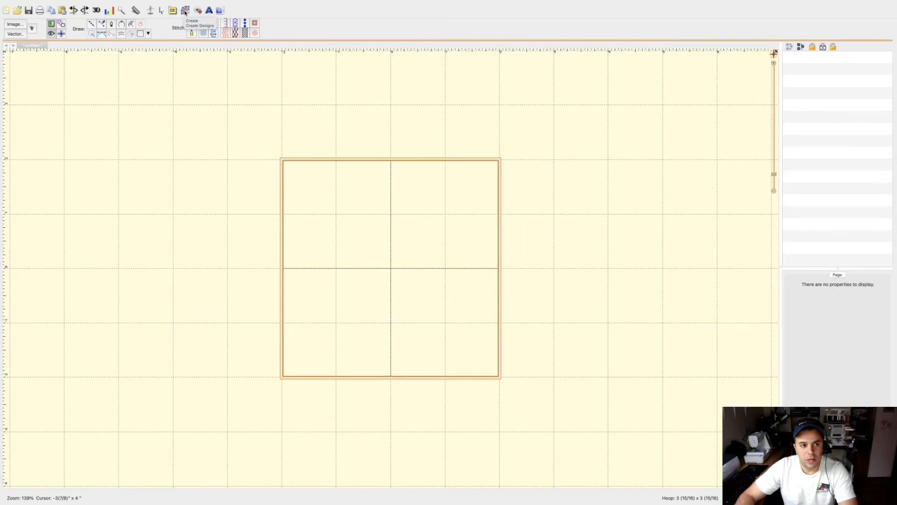
click(185, 10)
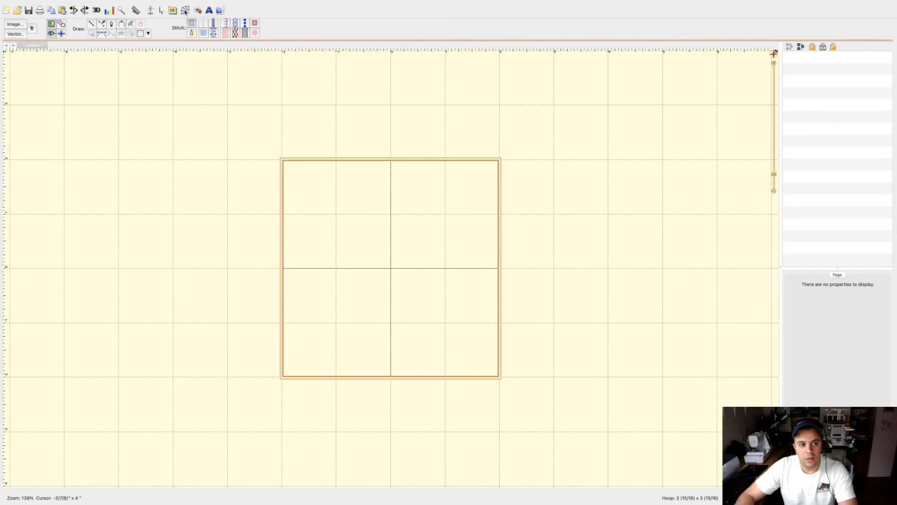
click(185, 10)
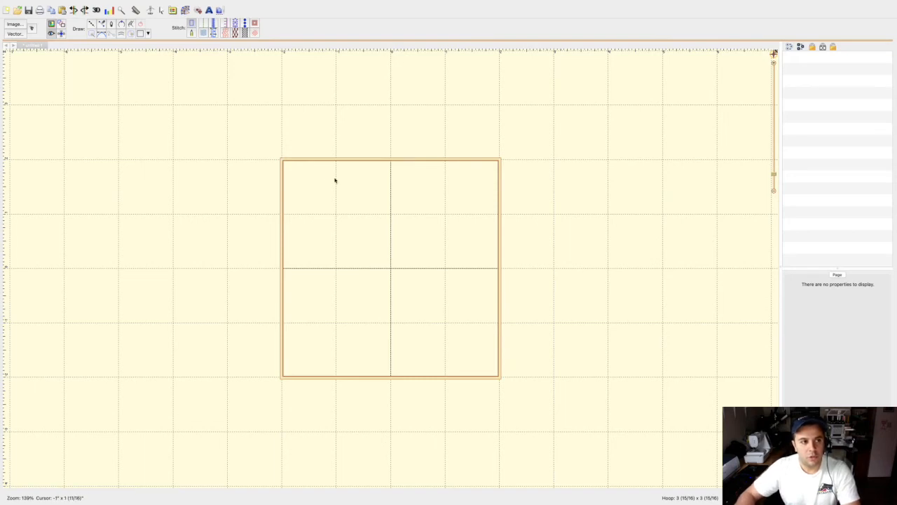
click(31, 30)
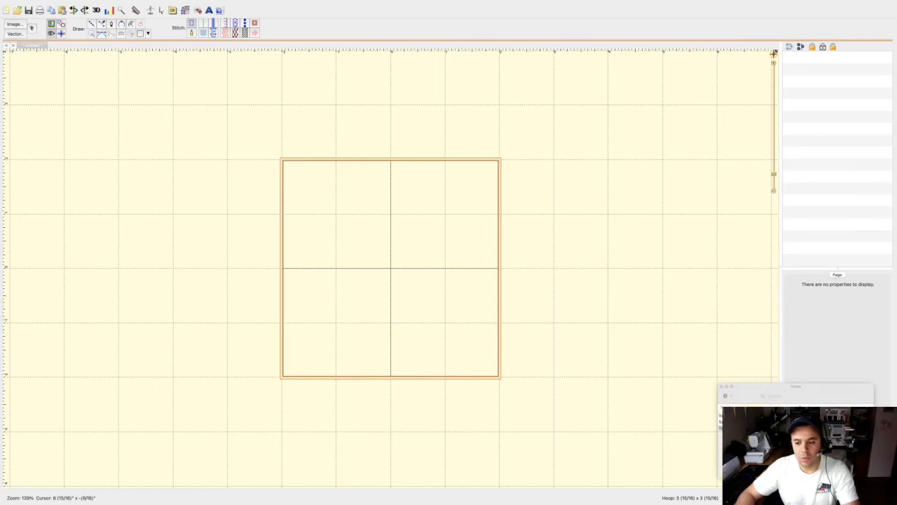
click(721, 386)
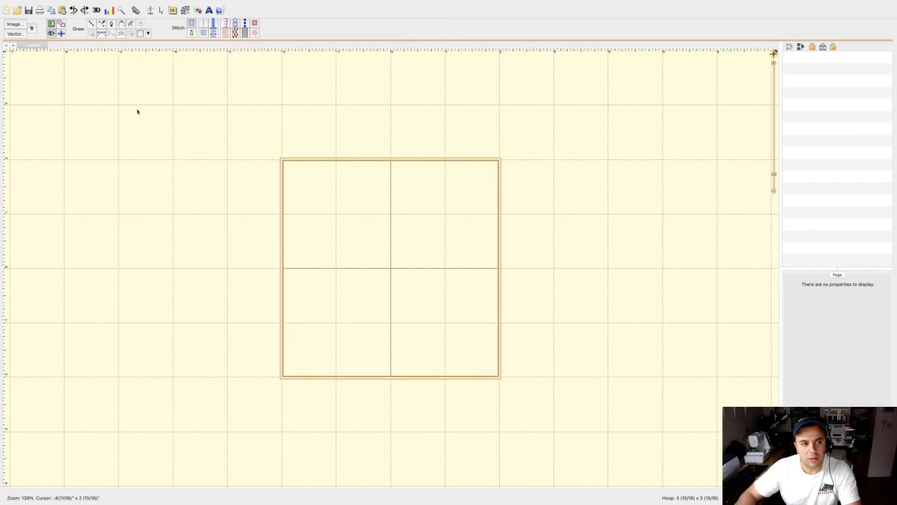
Review the Continuous View options and accept them without enabling the vertical or horizontal display.
mouse_move(133, 1)
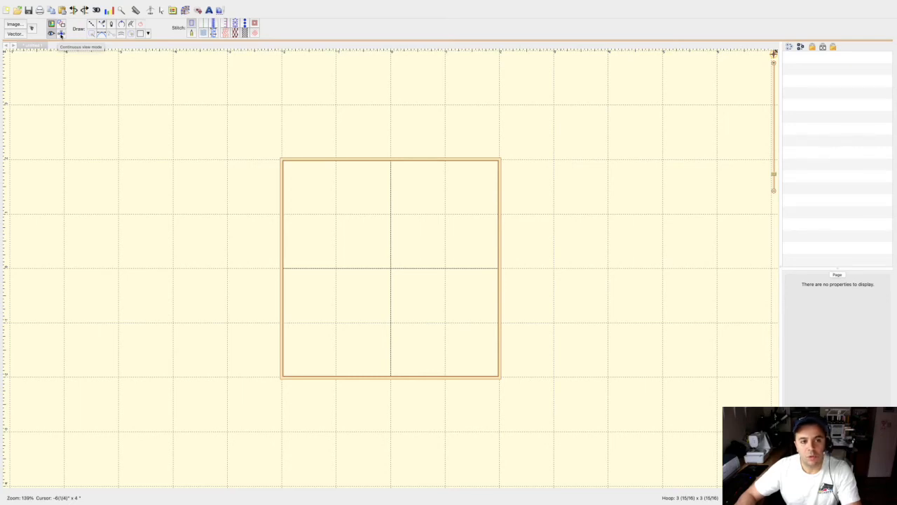
click(61, 34)
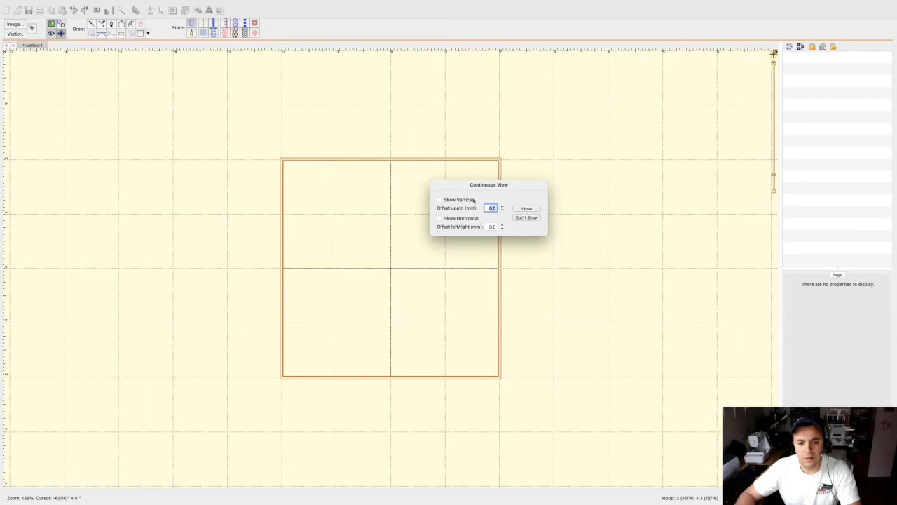
click(528, 209)
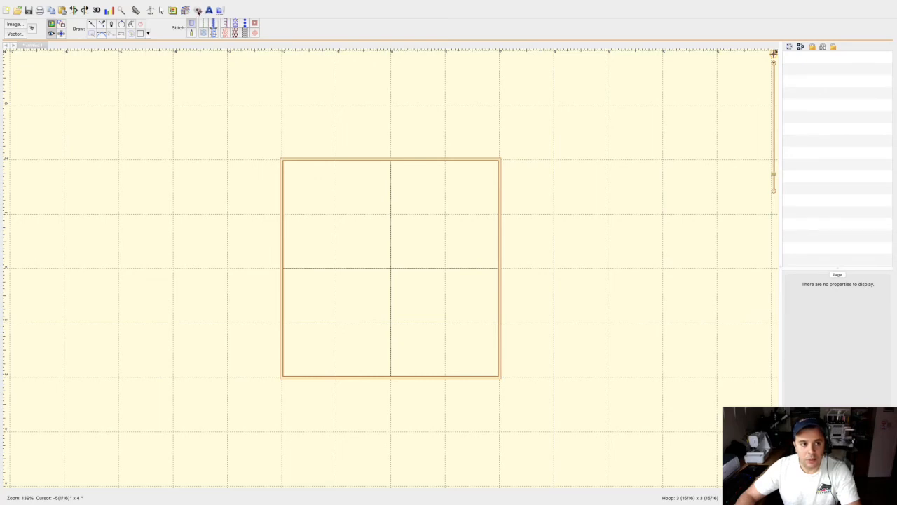
Leave the Create Designs mode and view the Embrilliance and Embrilliance: Envelopes collections in the design library.
click(187, 11)
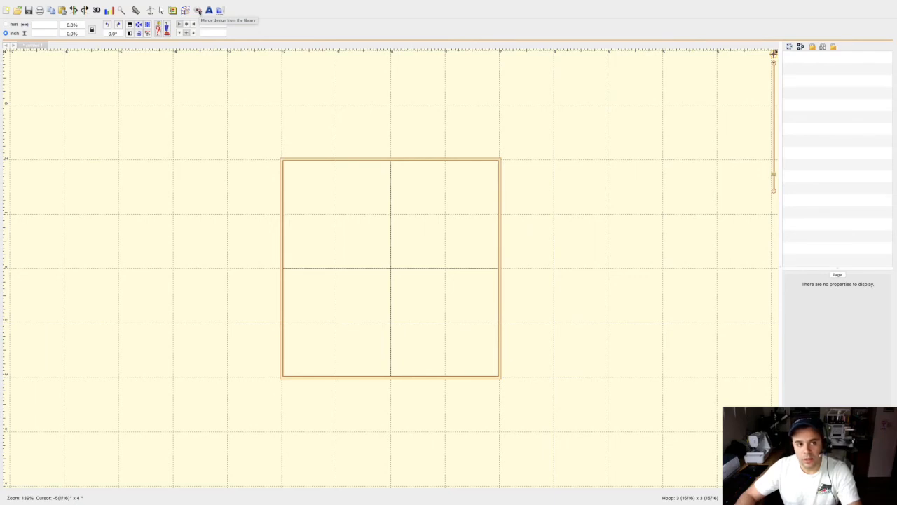
click(198, 10)
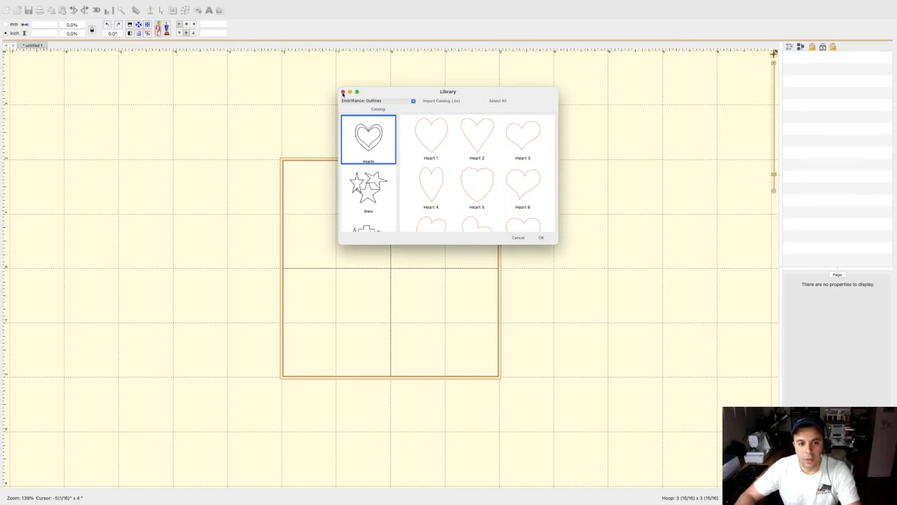
click(413, 102)
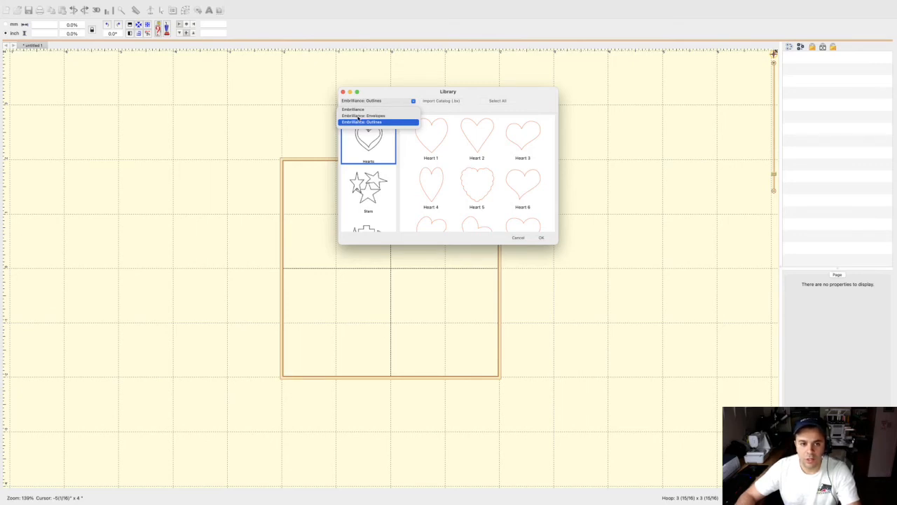
click(353, 110)
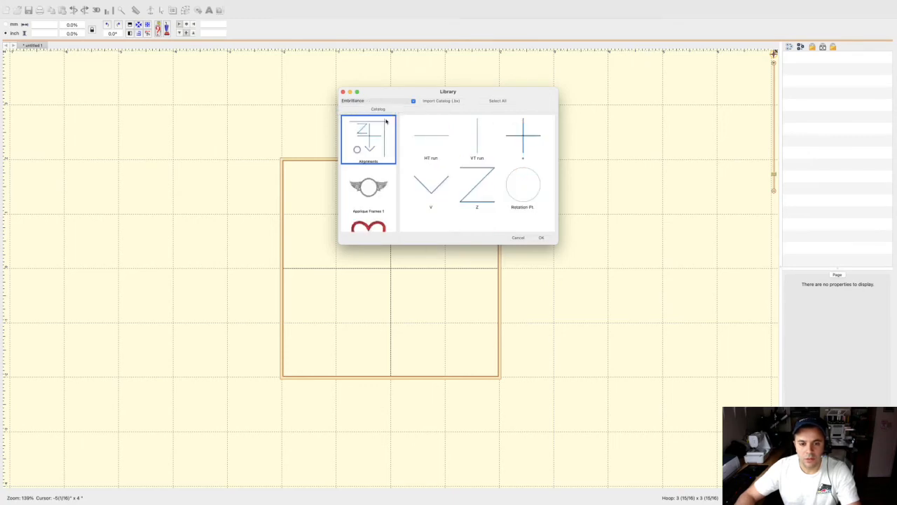
click(412, 101)
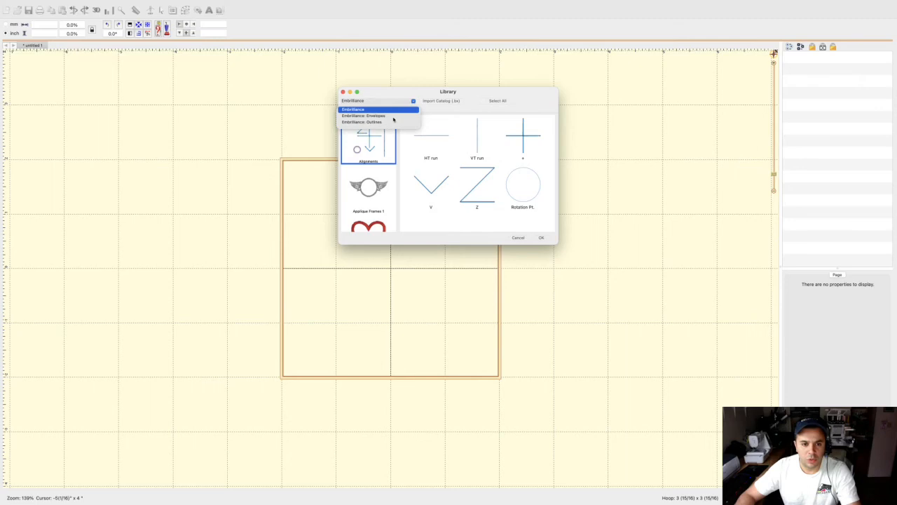
click(373, 115)
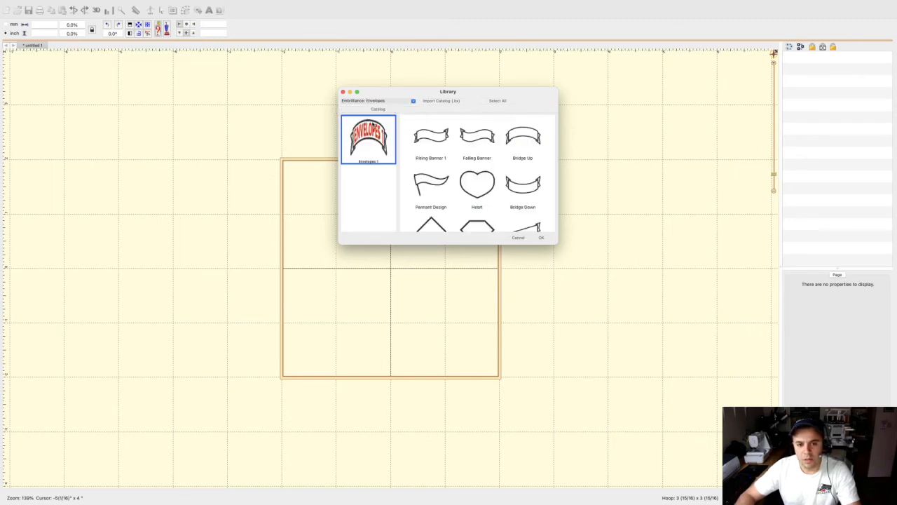
Examine the heart designs and the catalog list of the Embrilliance: Outlines collection, and close the library without merging a design.
click(413, 101)
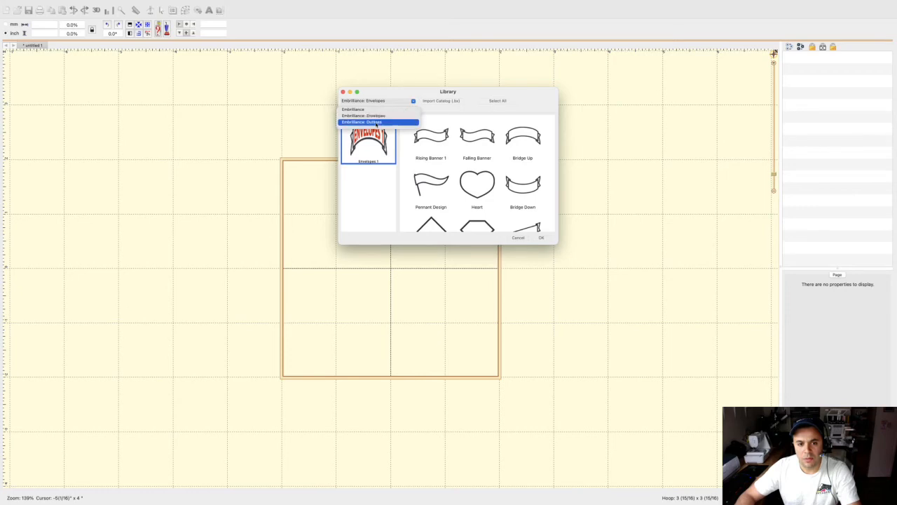
click(377, 123)
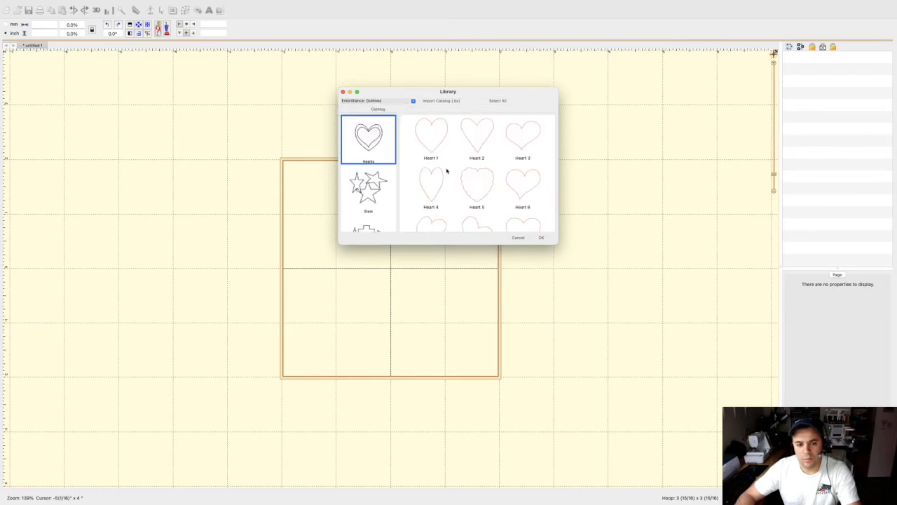
scroll(444, 170, down, 3)
scroll(447, 170, up, 1)
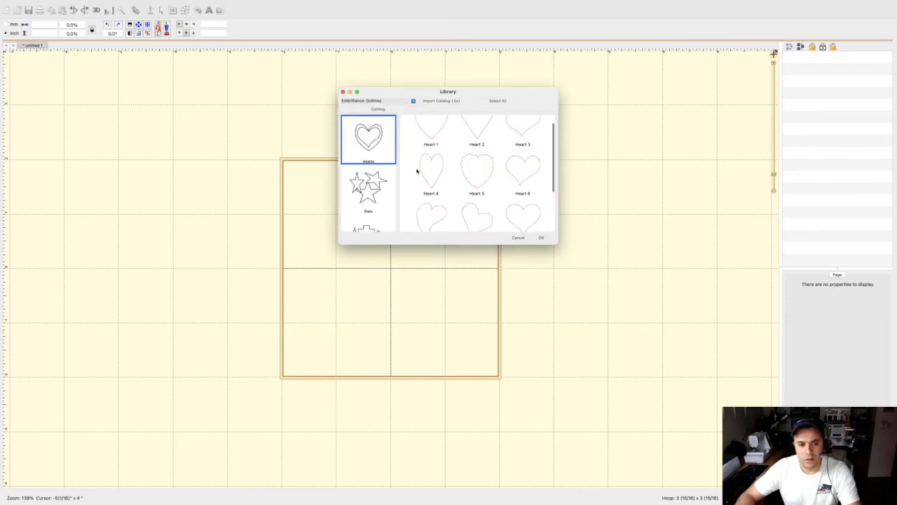
scroll(370, 192, down, 5)
scroll(367, 180, down, 8)
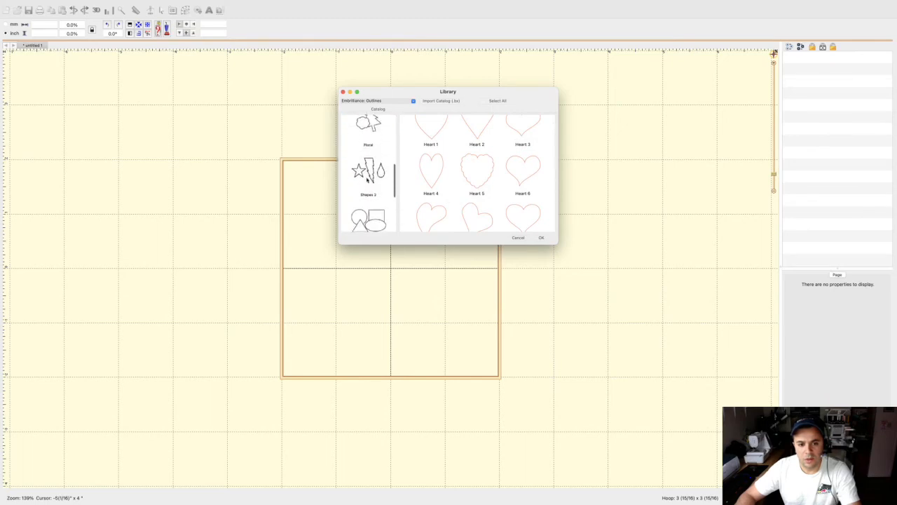
scroll(367, 180, down, 2)
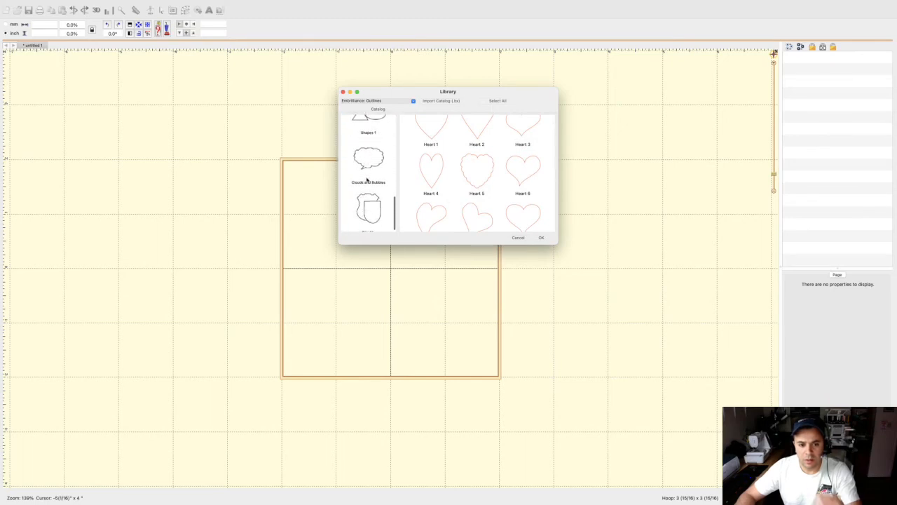
scroll(367, 180, up, 15)
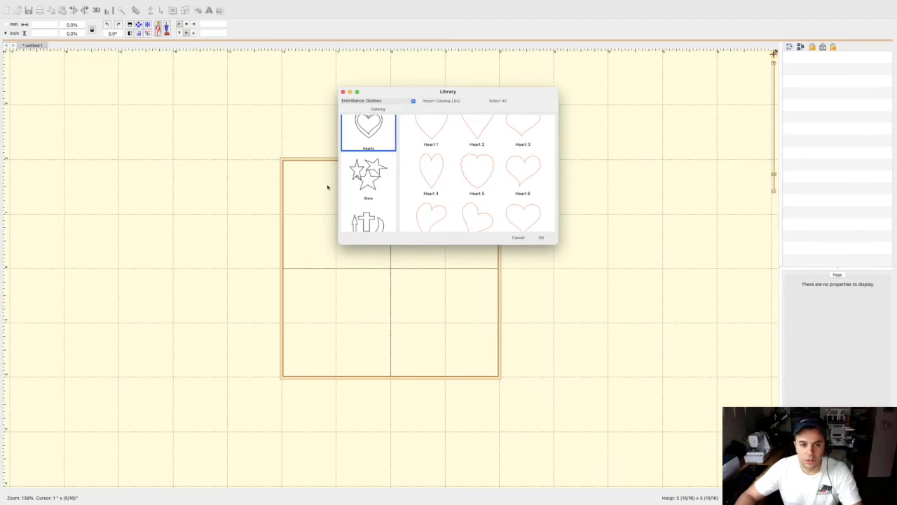
click(343, 94)
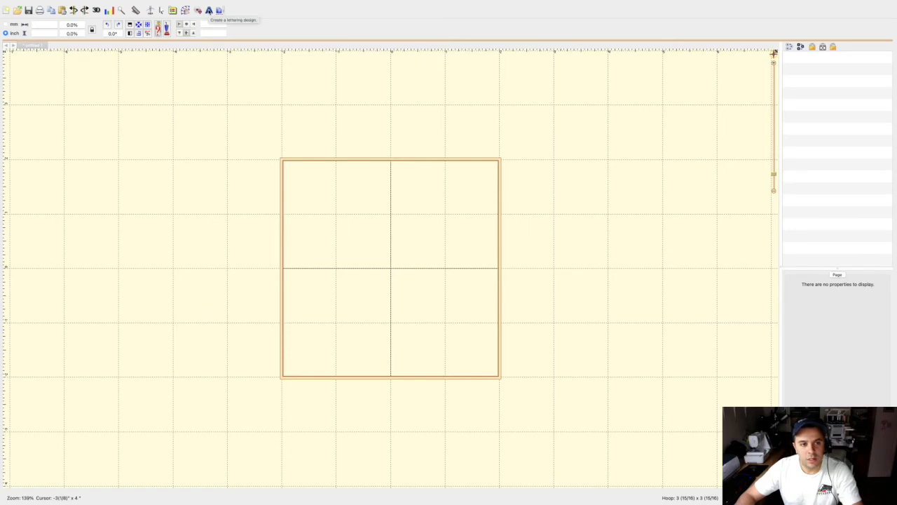
Create an ABC lettering design at the hoop's centre, view its stitching-order options and delete the lettering.
click(209, 10)
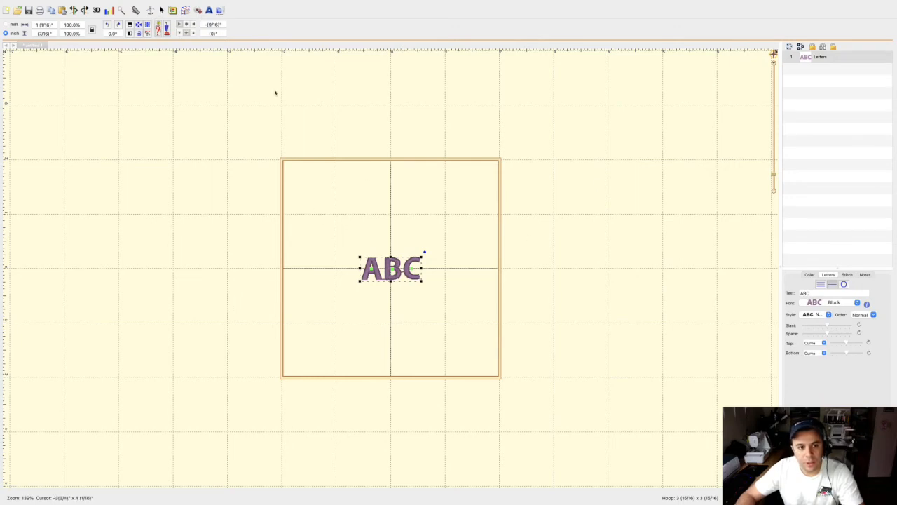
right_click(807, 59)
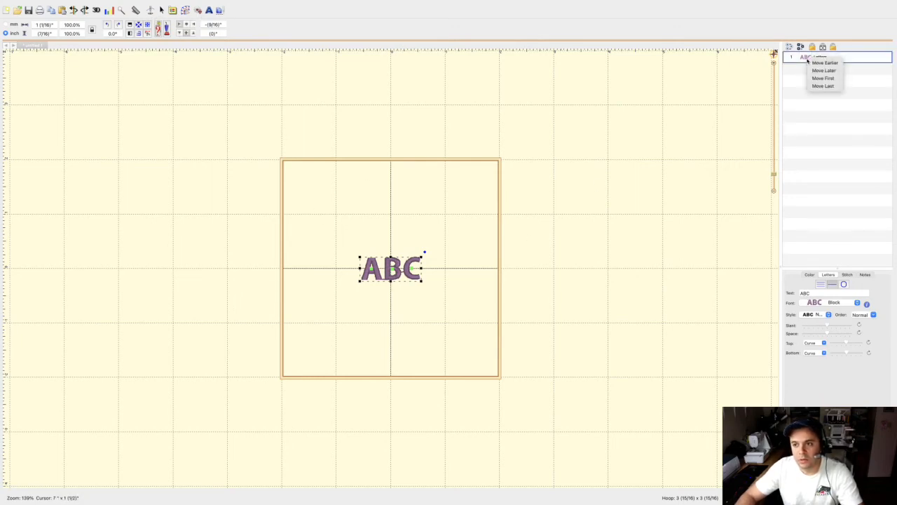
key(Escape)
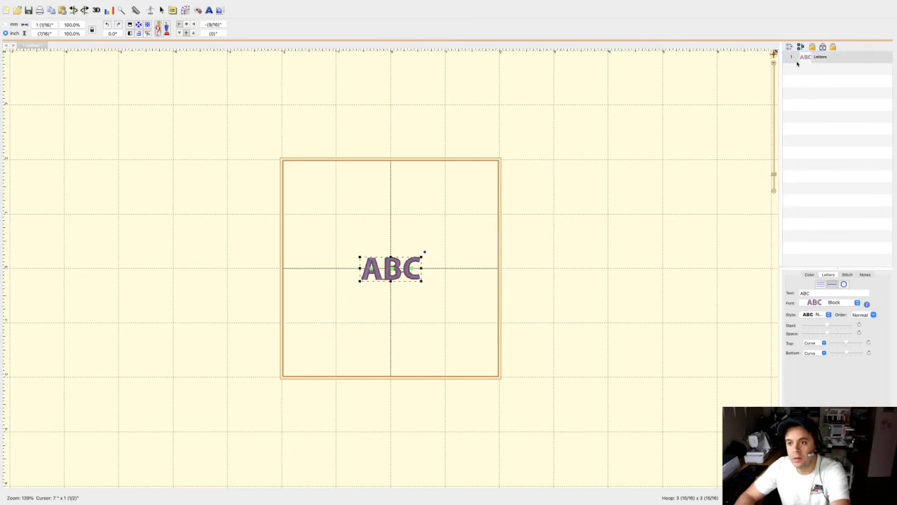
key(Delete)
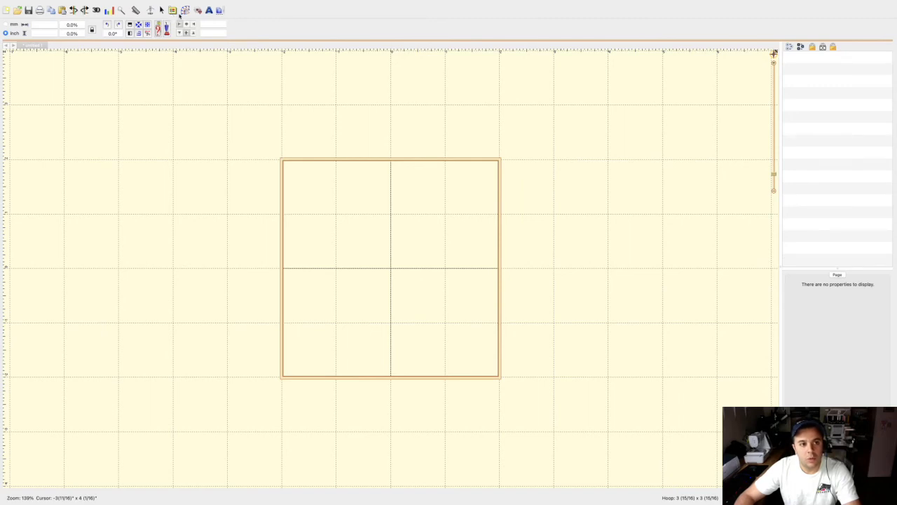
Switch briefly in and out of the Create Designs mode and review the Align and Distribute alignment options.
click(185, 10)
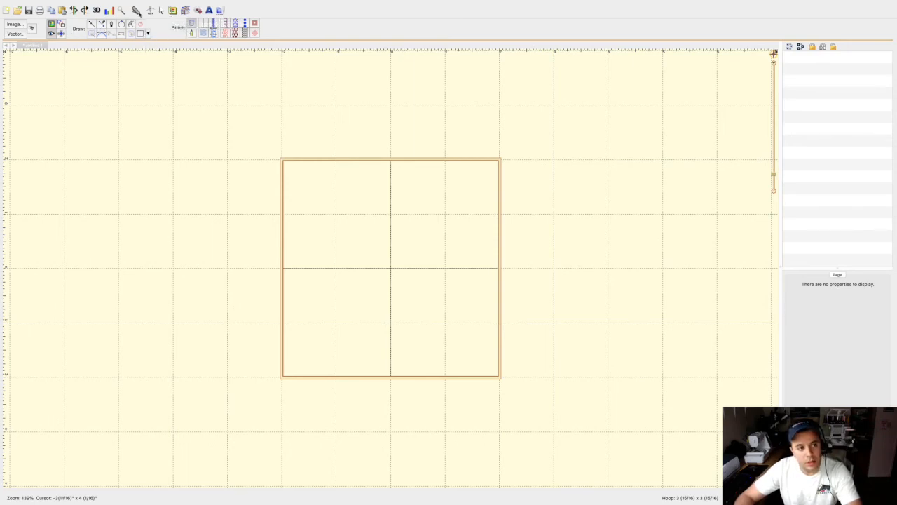
click(186, 10)
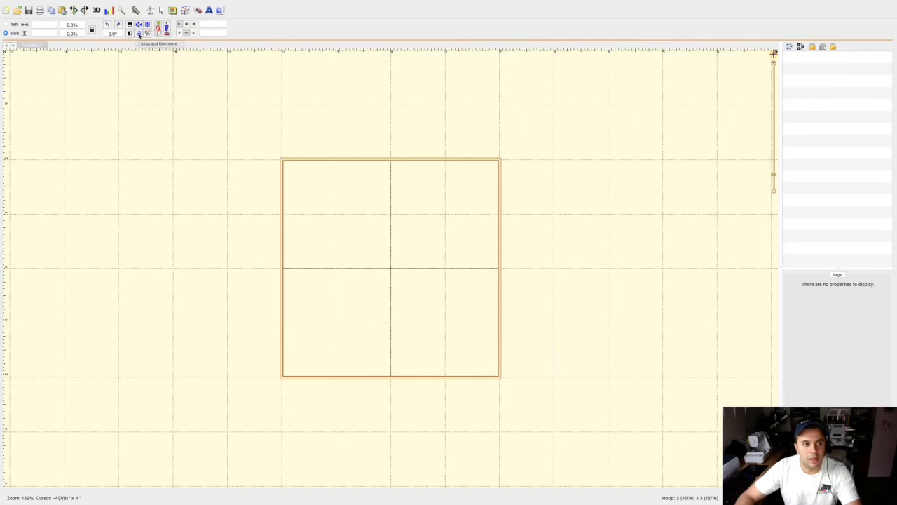
click(138, 34)
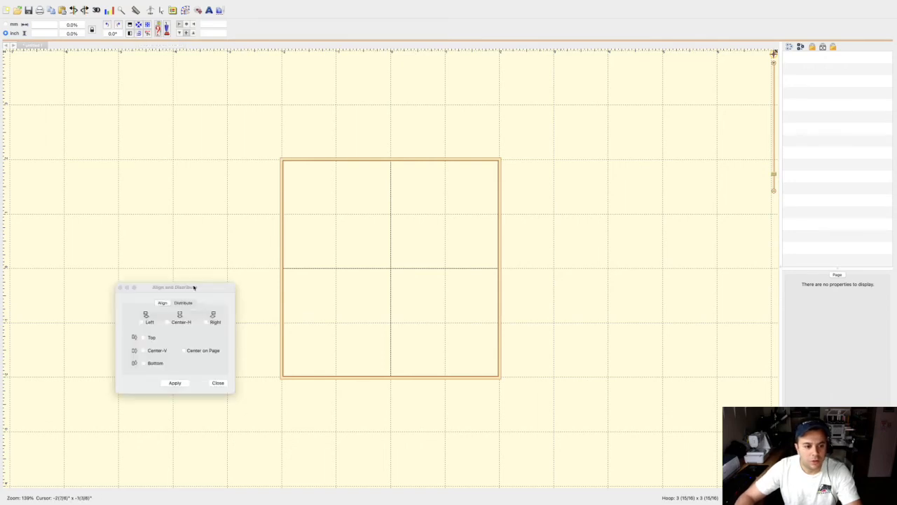
drag(195, 290, 209, 261)
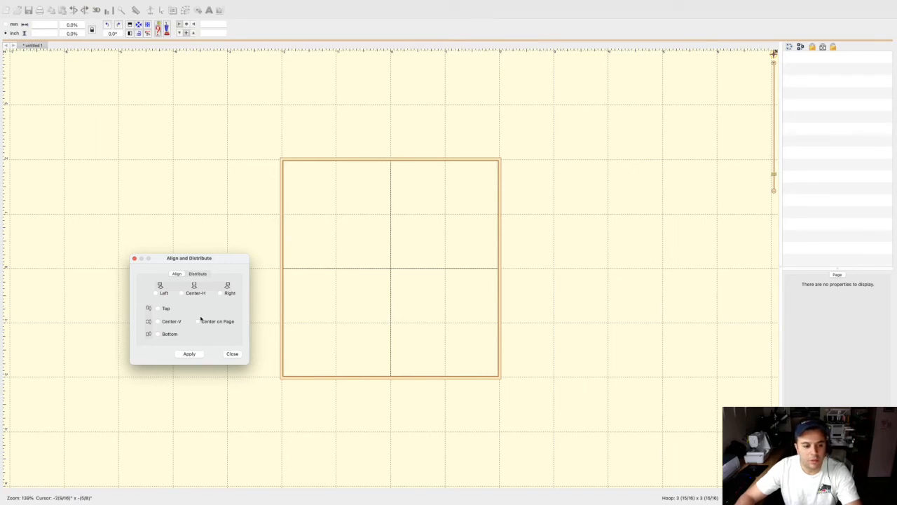
click(232, 354)
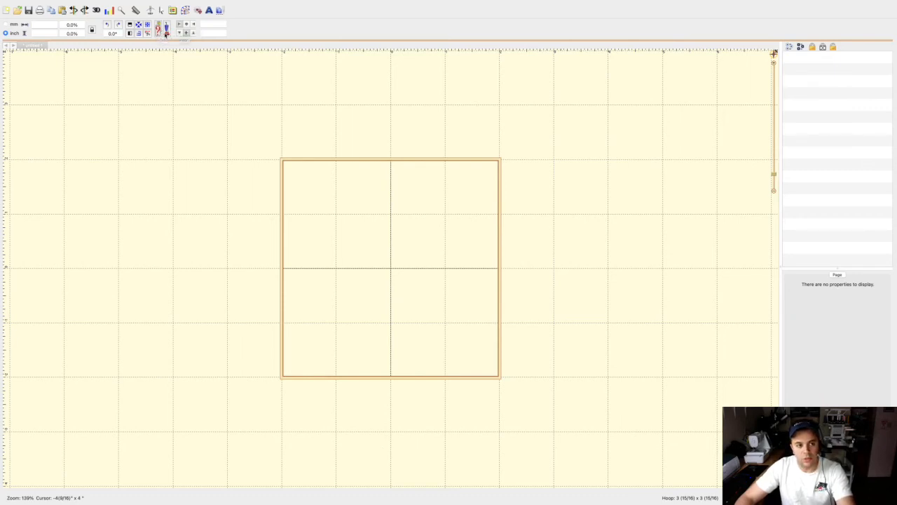
Review the Project Advisor's recommendations and fabric thickness choices for Leather, and close it without setting a project.
click(165, 30)
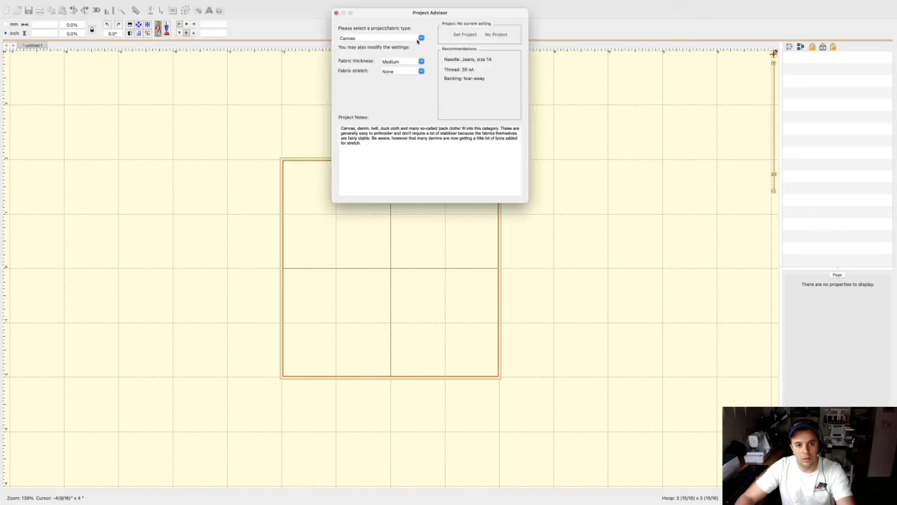
click(422, 39)
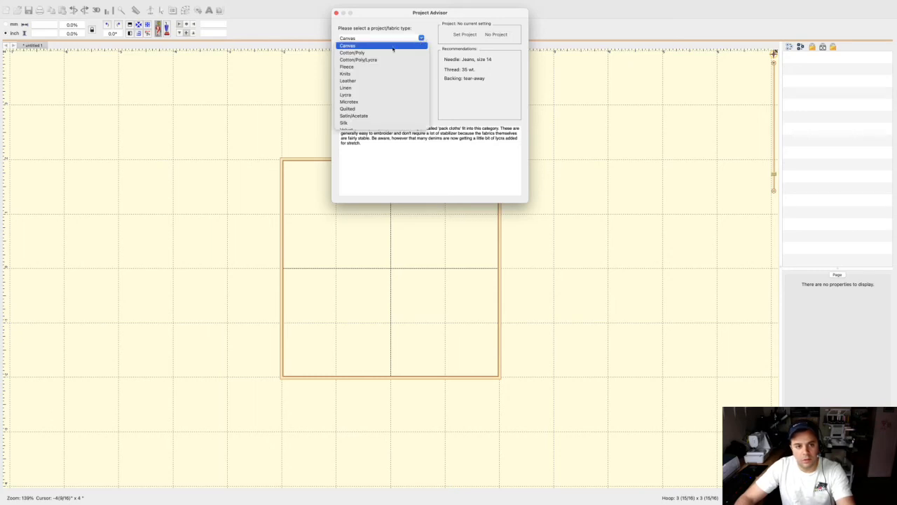
click(350, 80)
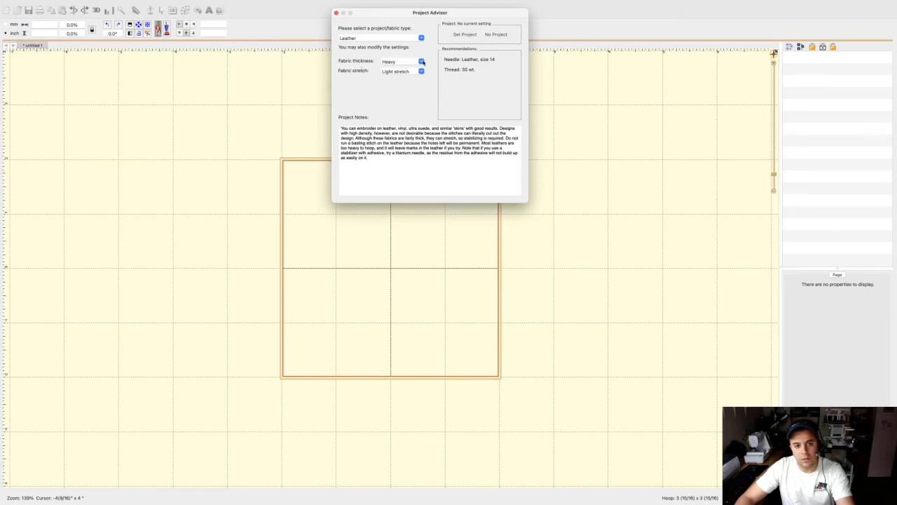
click(421, 62)
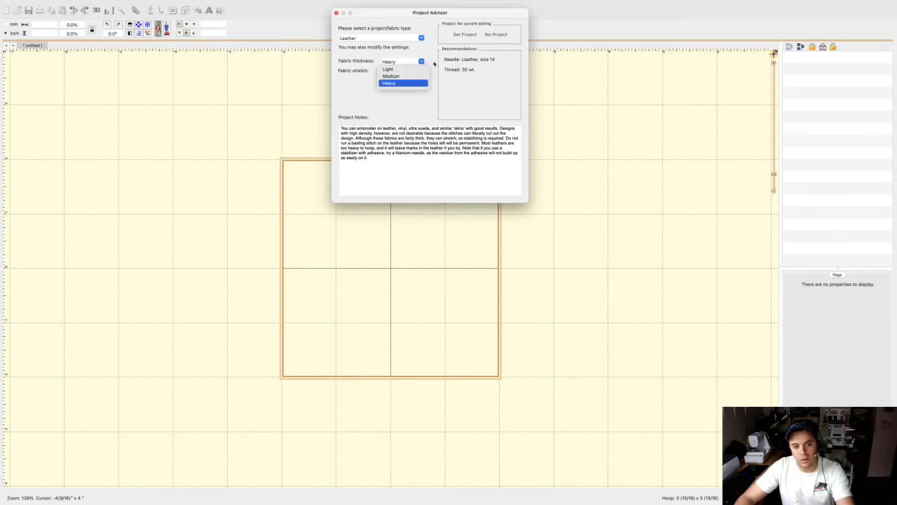
click(434, 64)
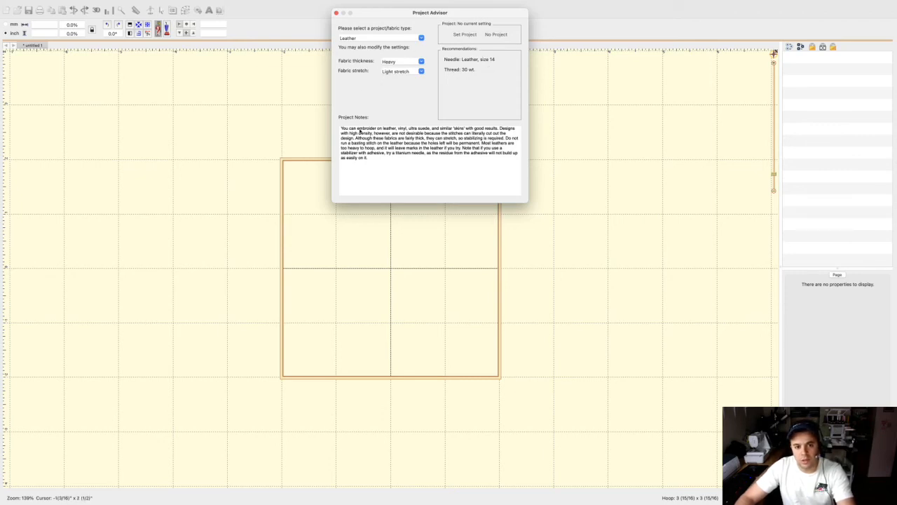
click(336, 14)
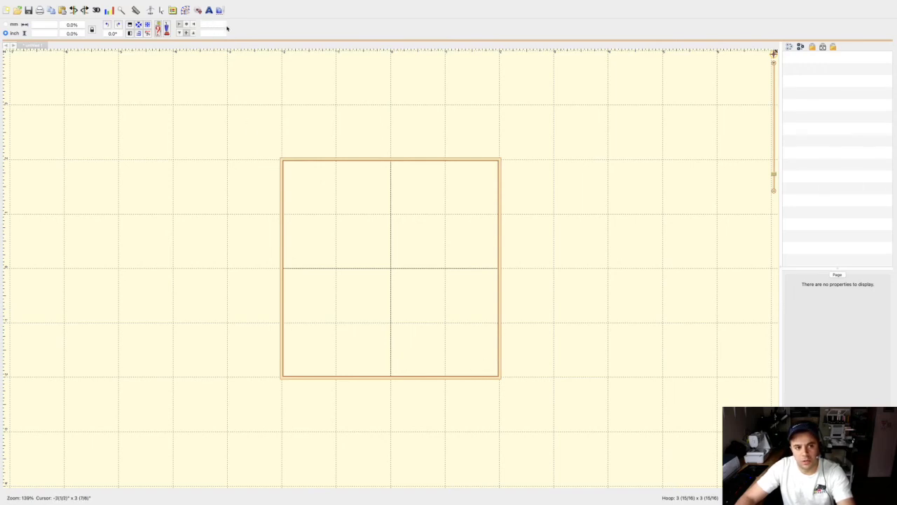
Look through the available file, edit, utility and create commands without running any.
click(214, 33)
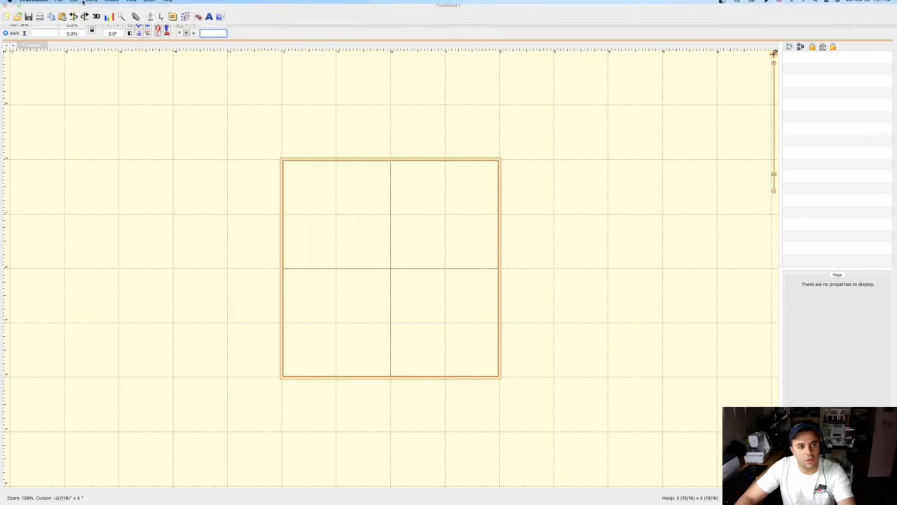
click(59, 5)
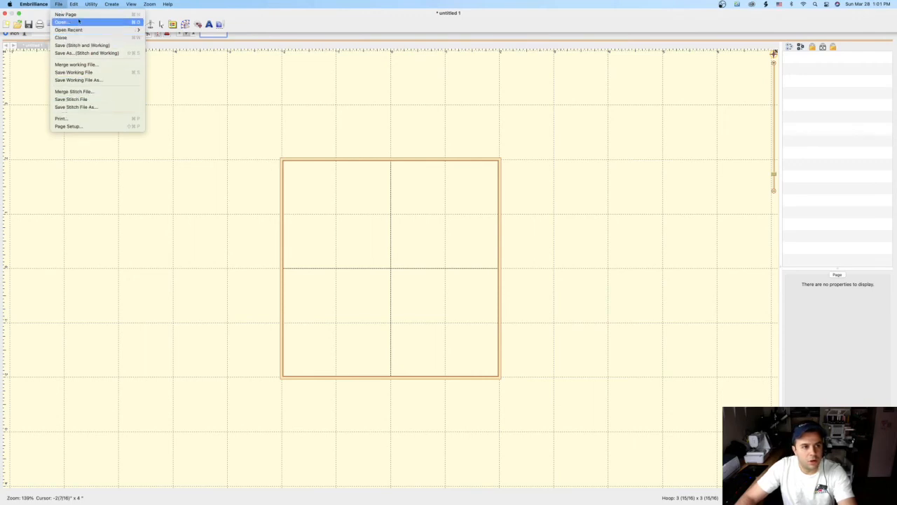
mouse_move(78, 7)
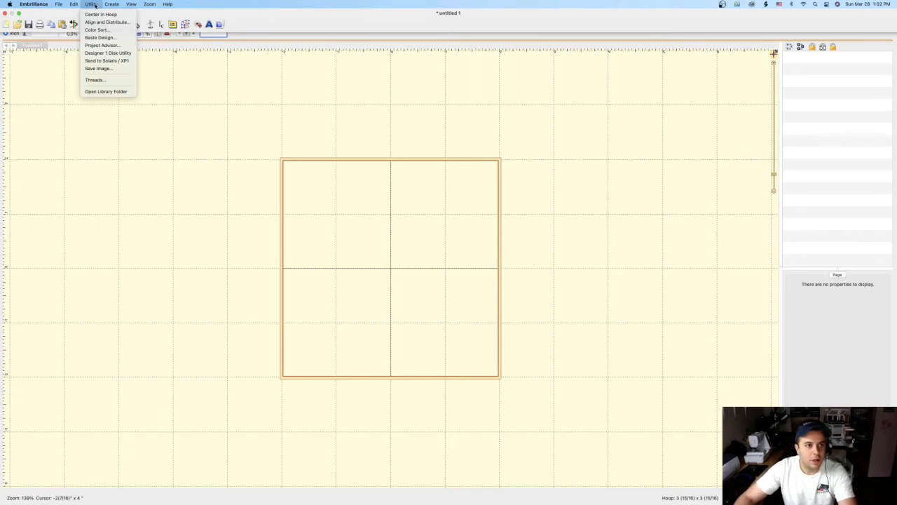
mouse_move(112, 4)
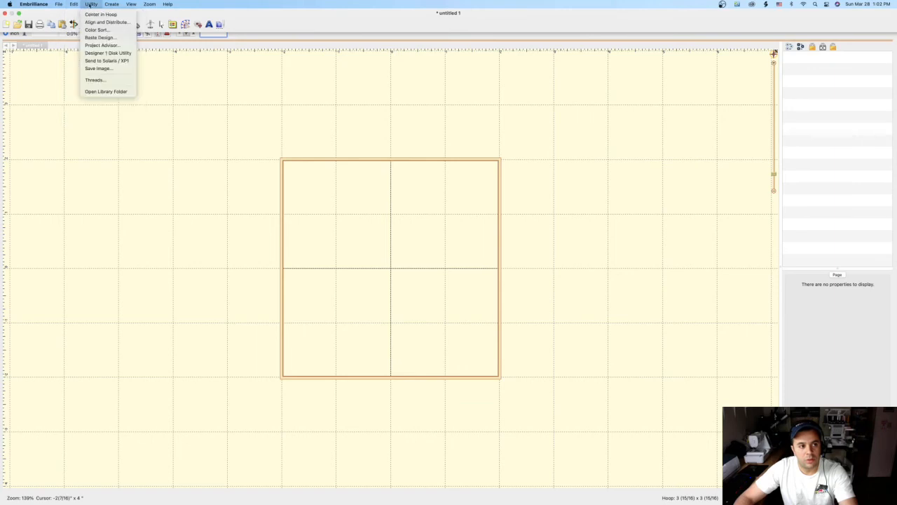
click(186, 114)
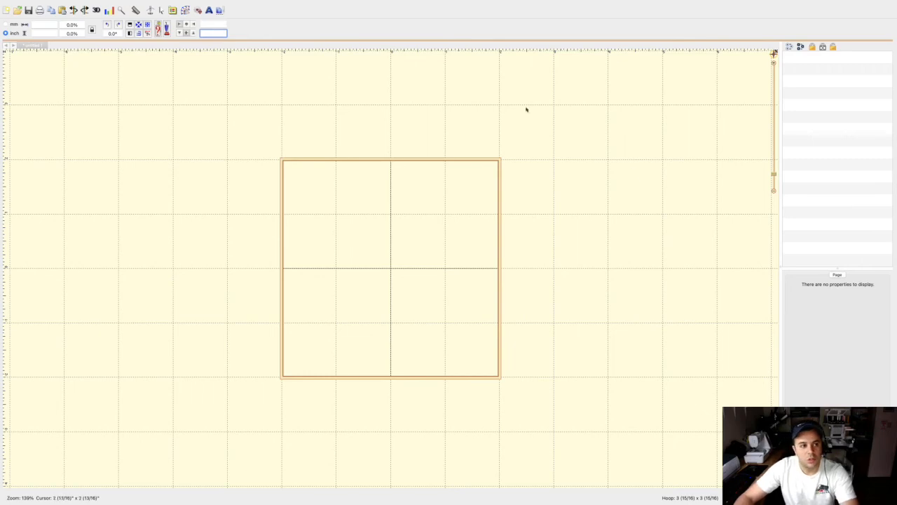
Enter the Create Designs mode and draw a rounded square in the upper-left quadrant of the hoop.
click(185, 10)
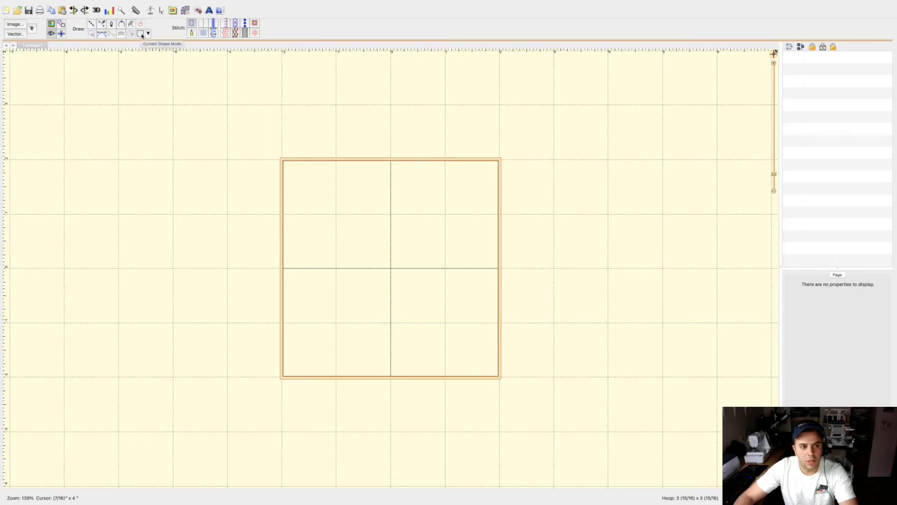
click(148, 34)
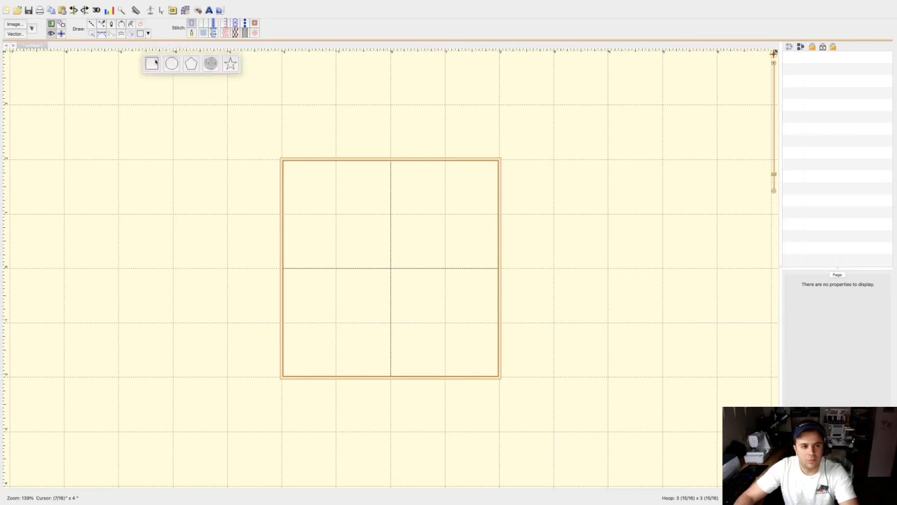
click(155, 63)
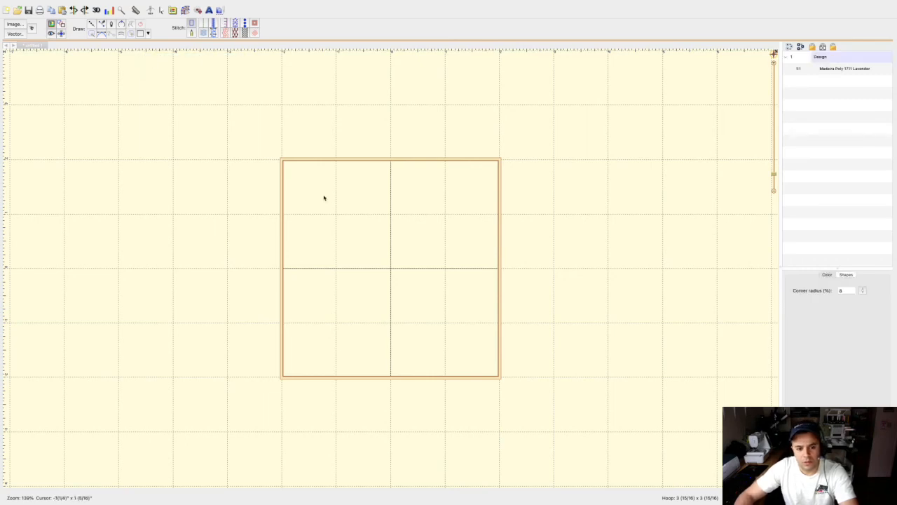
drag(324, 197, 386, 259)
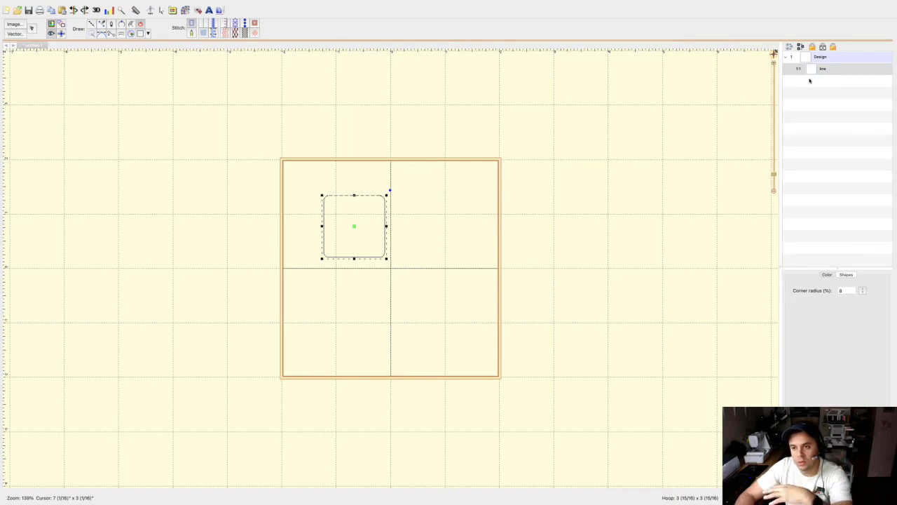
Examine the Design entry and its line object in the object list, along with their corner radius property.
scroll(810, 81, right, 1)
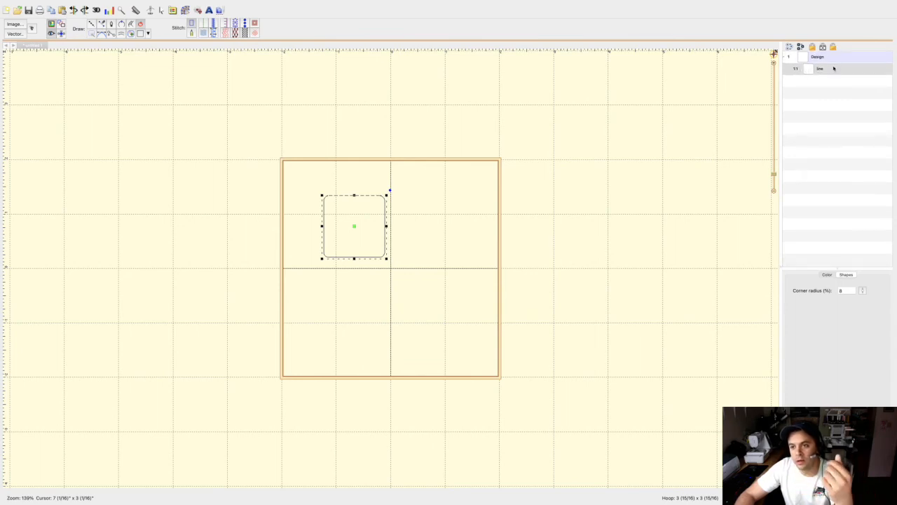
scroll(832, 81, left, 1)
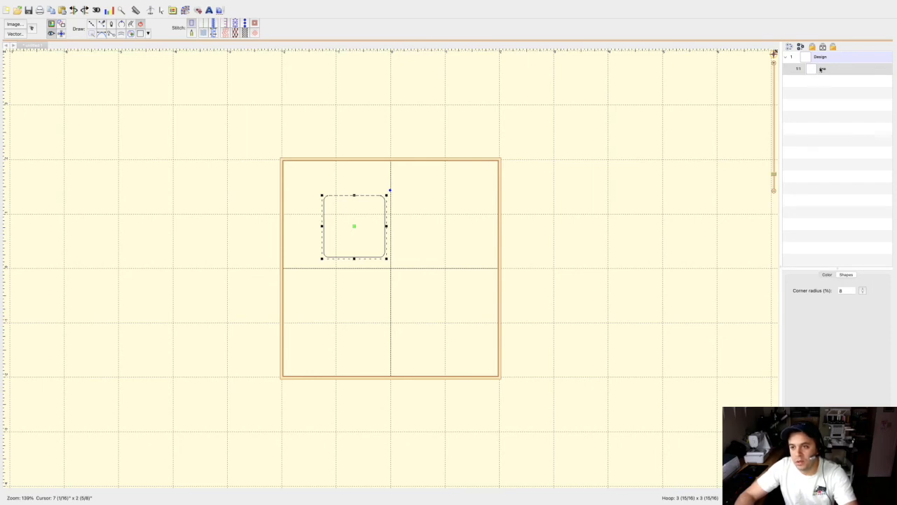
double_click(823, 68)
click(799, 60)
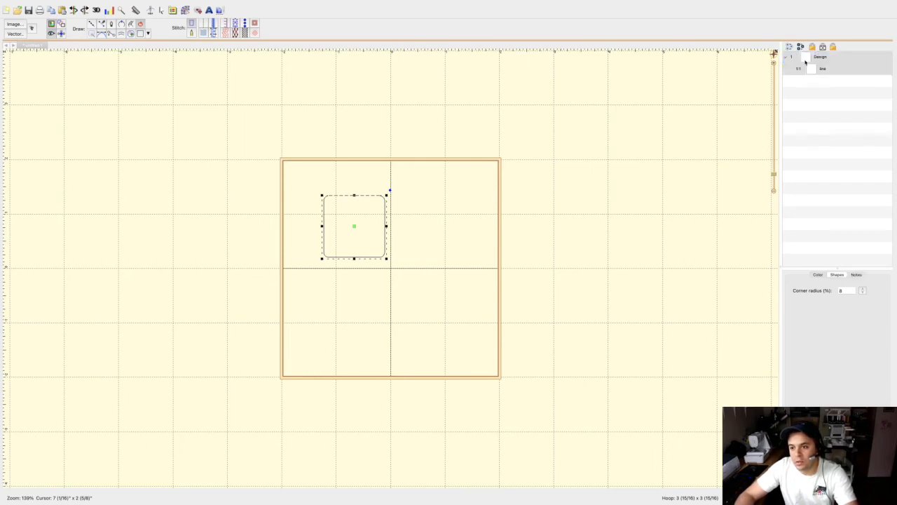
click(863, 293)
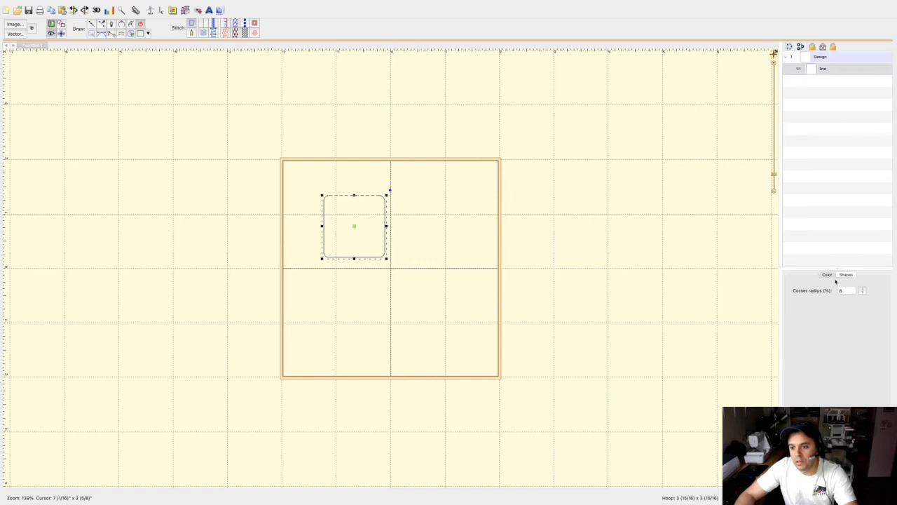
click(820, 70)
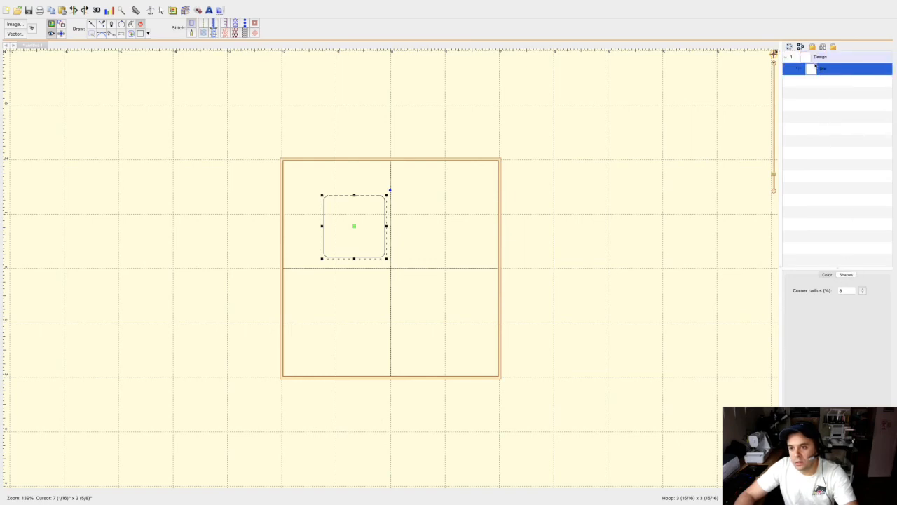
click(345, 228)
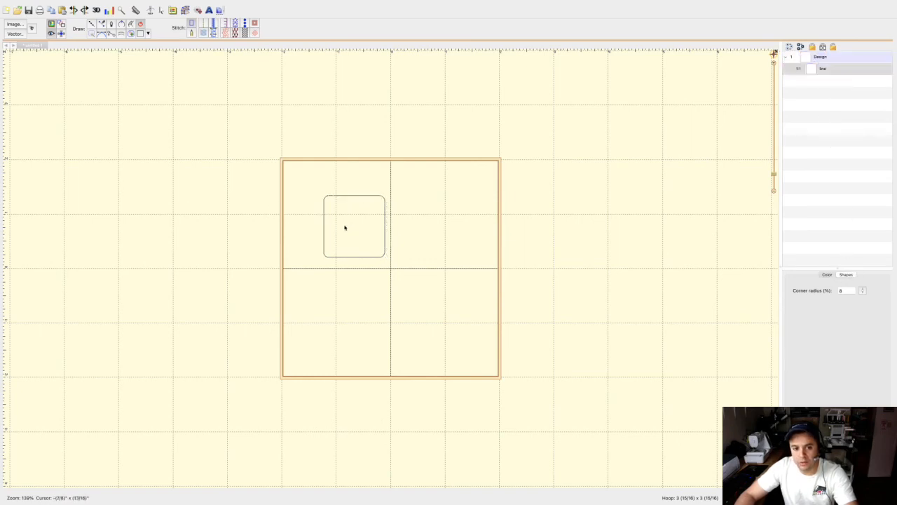
Convert the whole design's thread brand to Marathon Poly and return to its shape properties.
click(827, 60)
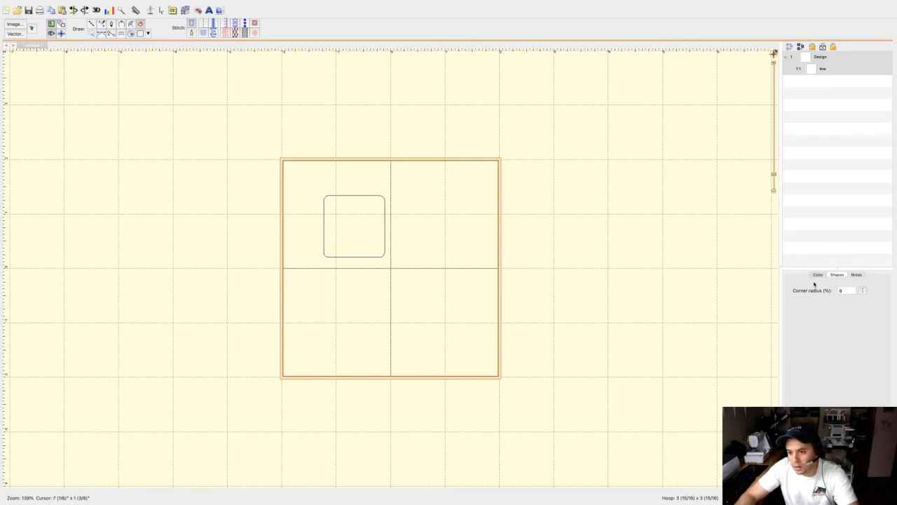
click(817, 275)
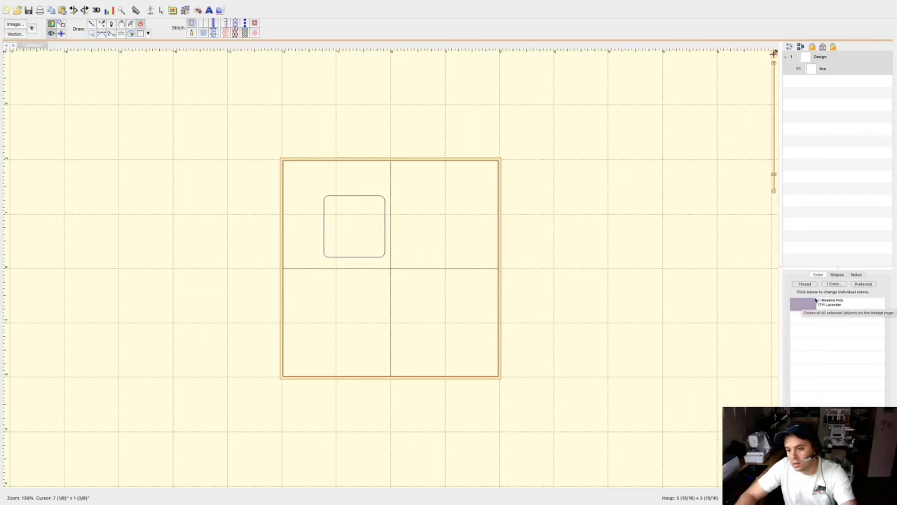
click(805, 284)
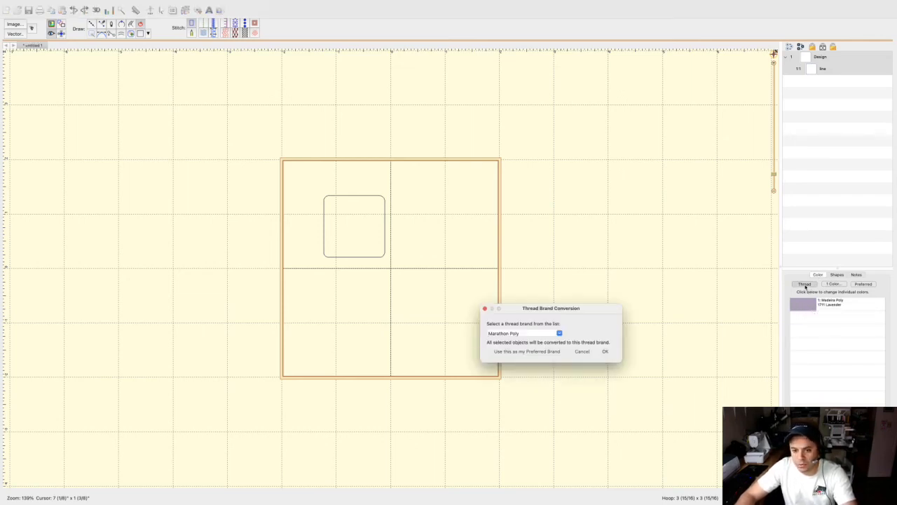
click(605, 352)
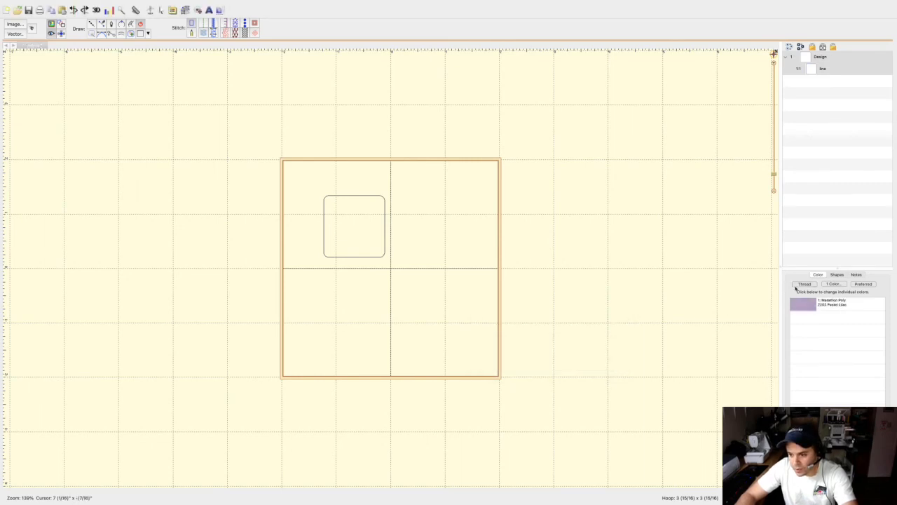
click(838, 275)
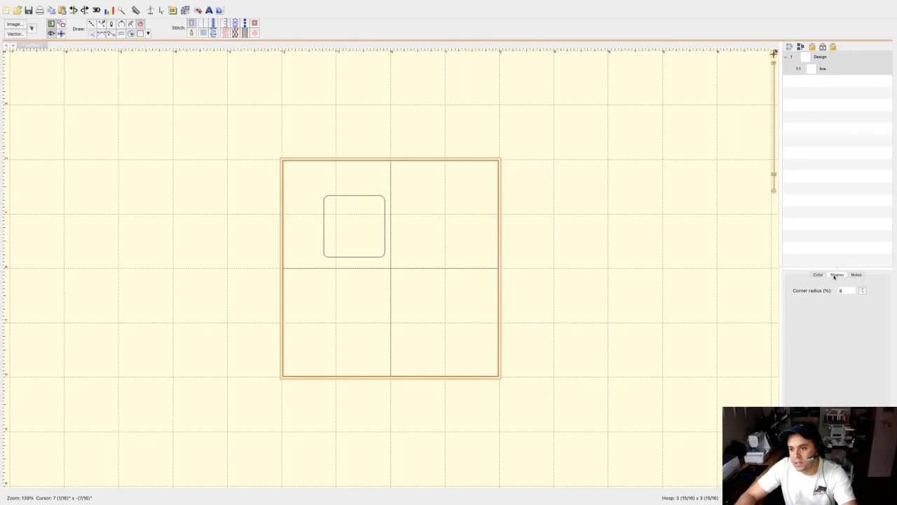
Show the design's thread colors and collapse the Design entry in the object list.
click(818, 275)
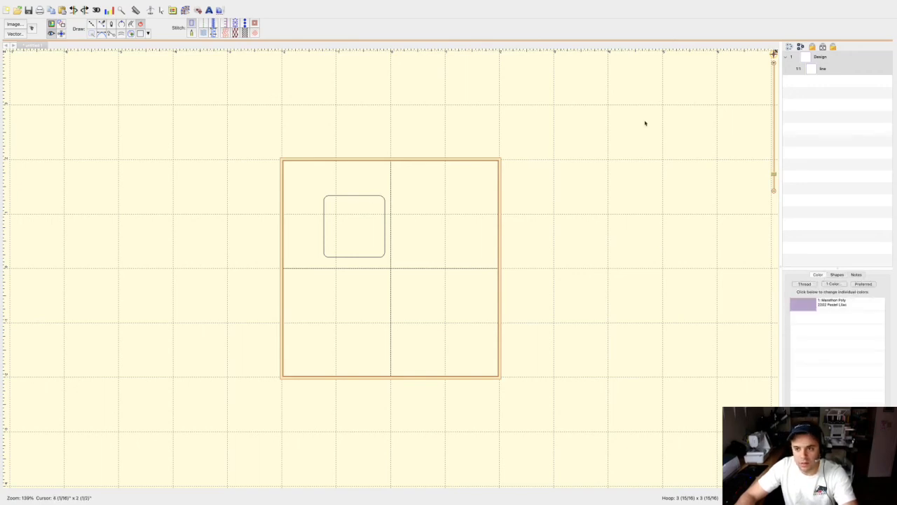
click(788, 59)
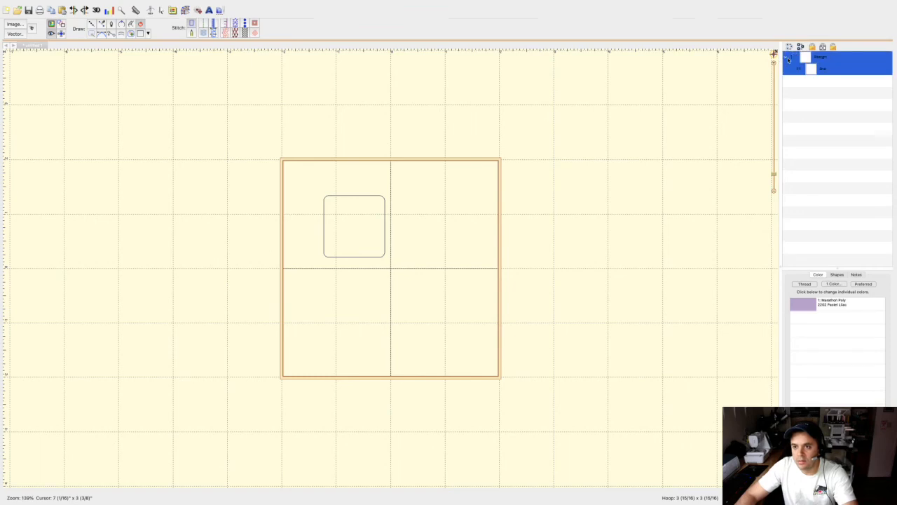
click(786, 59)
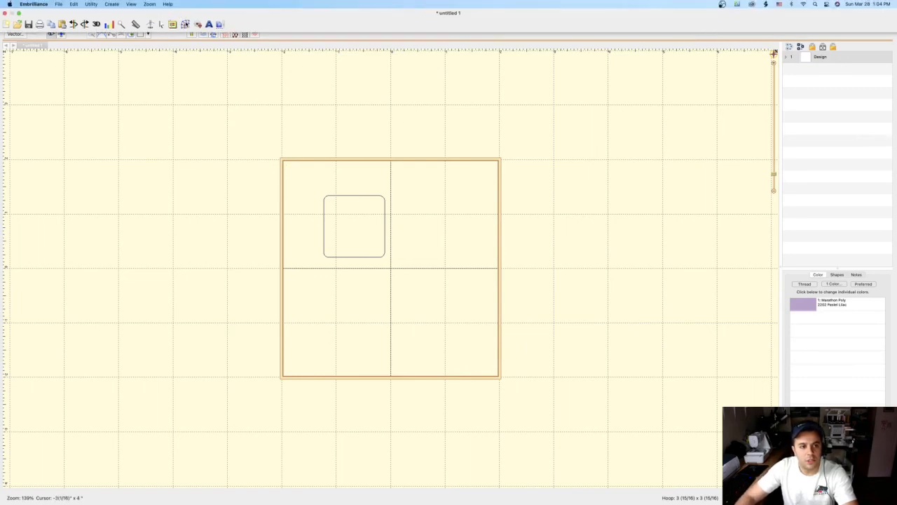
Apply a Run stitch to the rounded square's outline and inspect the generated stitches.
click(185, 23)
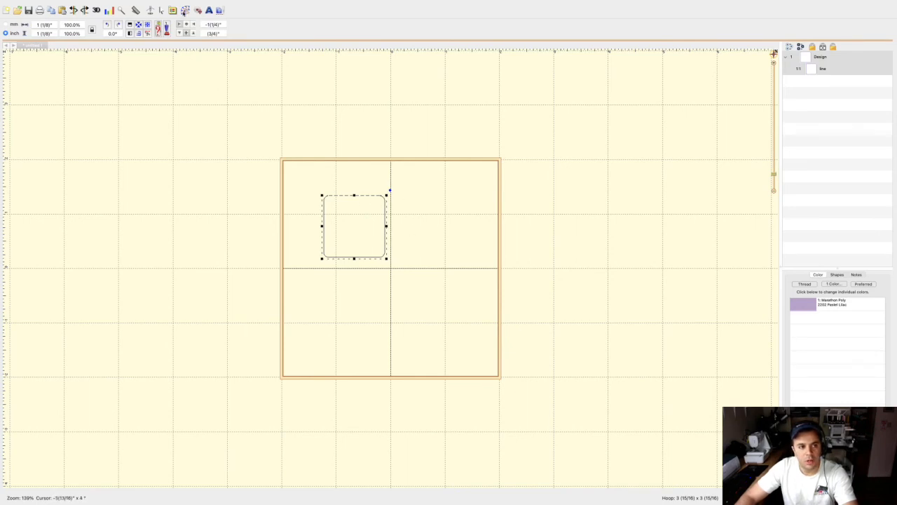
click(184, 10)
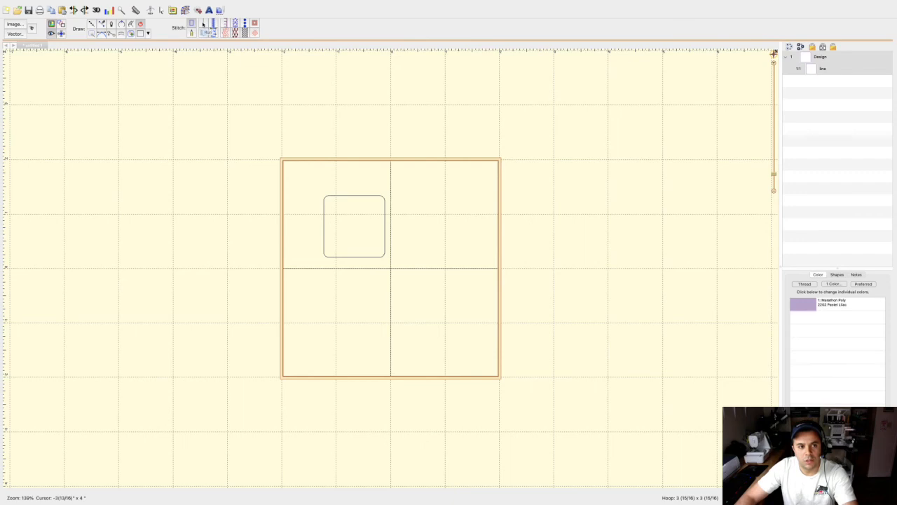
click(203, 23)
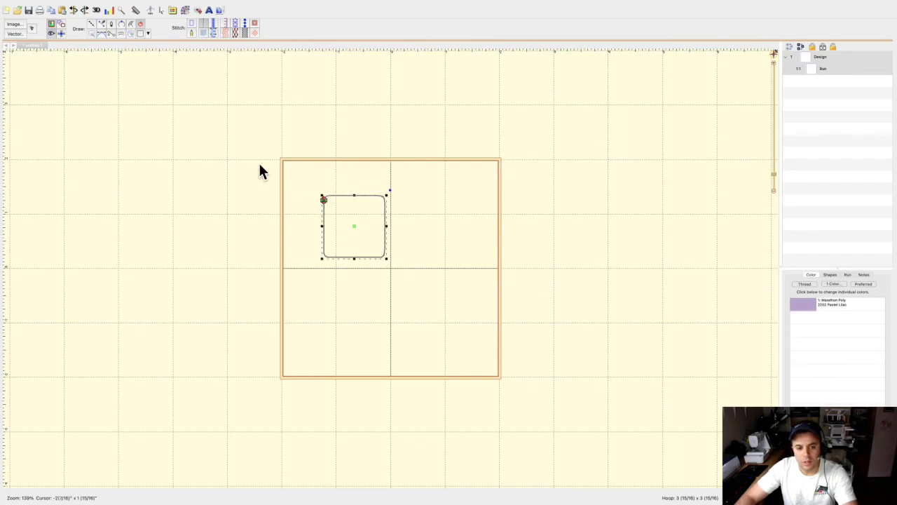
click(436, 249)
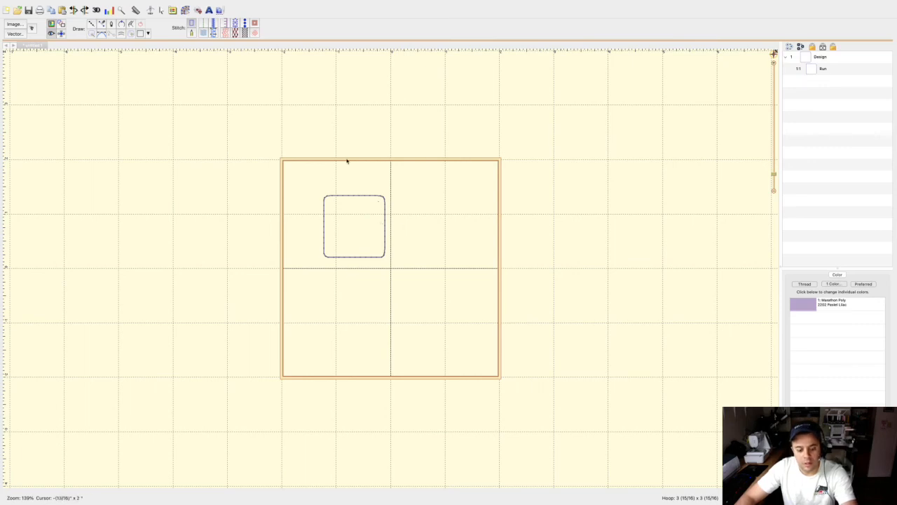
scroll(348, 161, up, 4)
scroll(391, 270, up, 1)
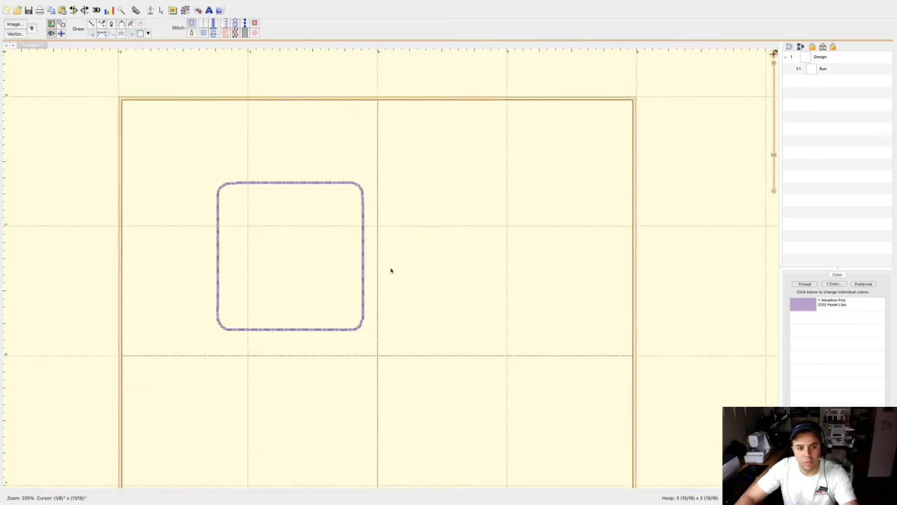
scroll(391, 271, up, 1)
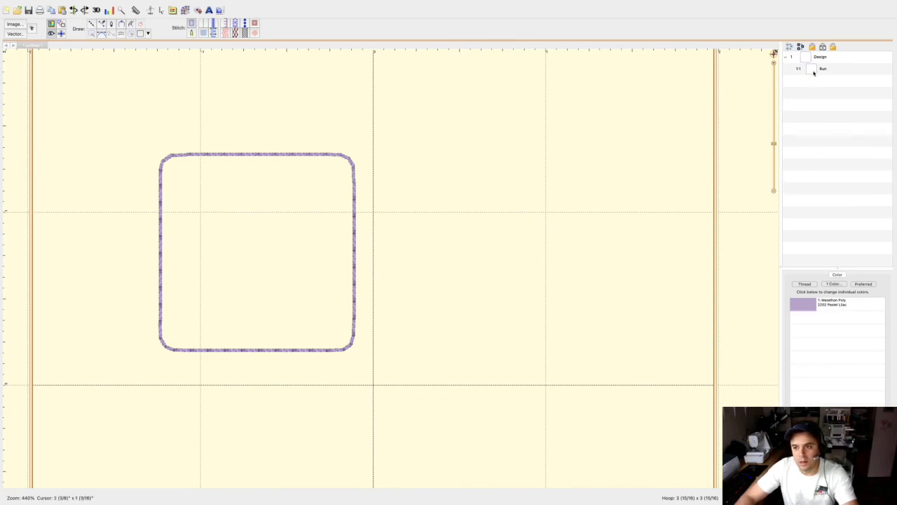
Change the rounded square's thread color to Marathon Poly 2141 Lilac Gray.
click(817, 59)
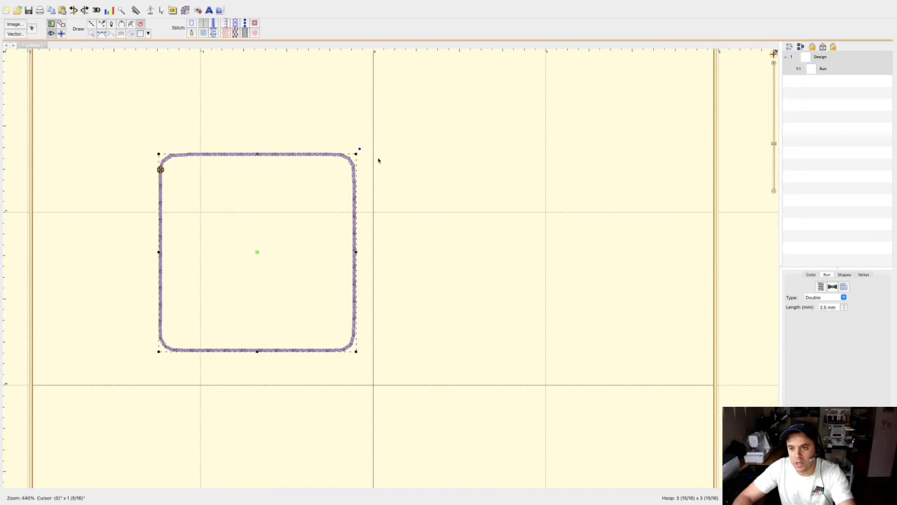
click(811, 275)
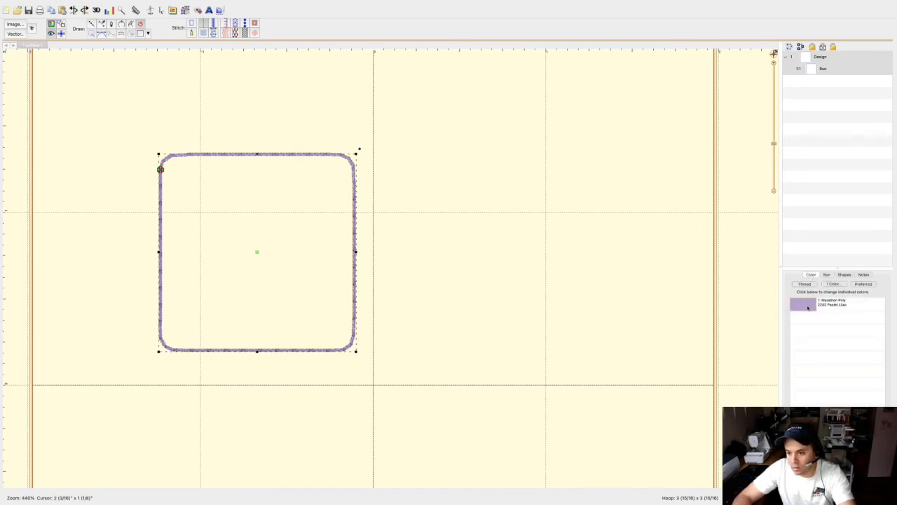
click(805, 304)
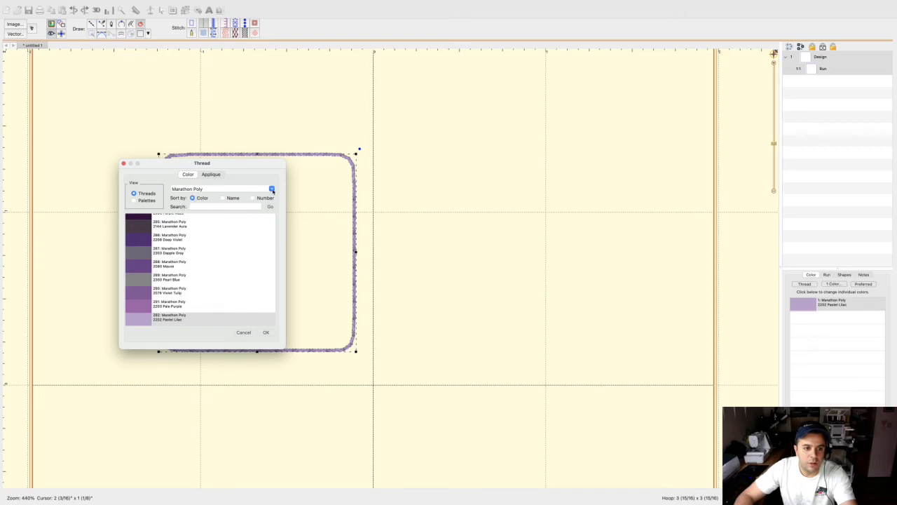
click(272, 190)
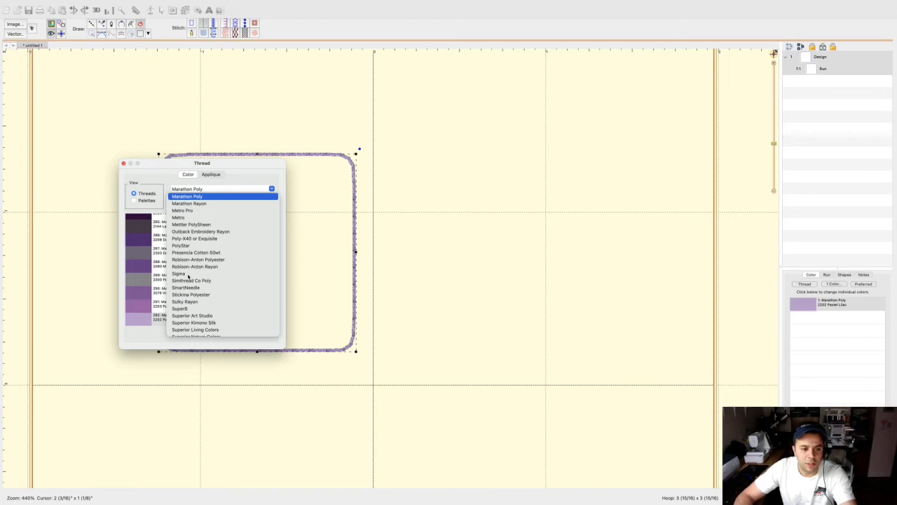
click(167, 184)
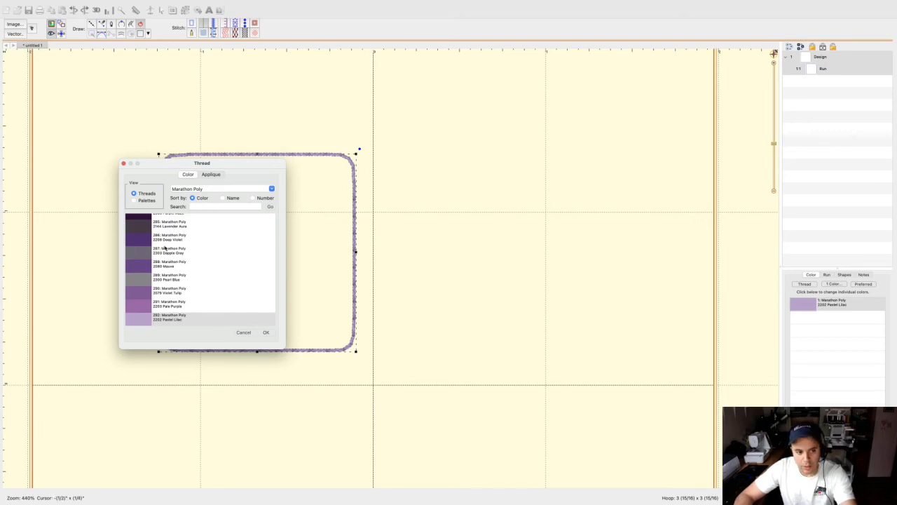
scroll(166, 284, down, 2)
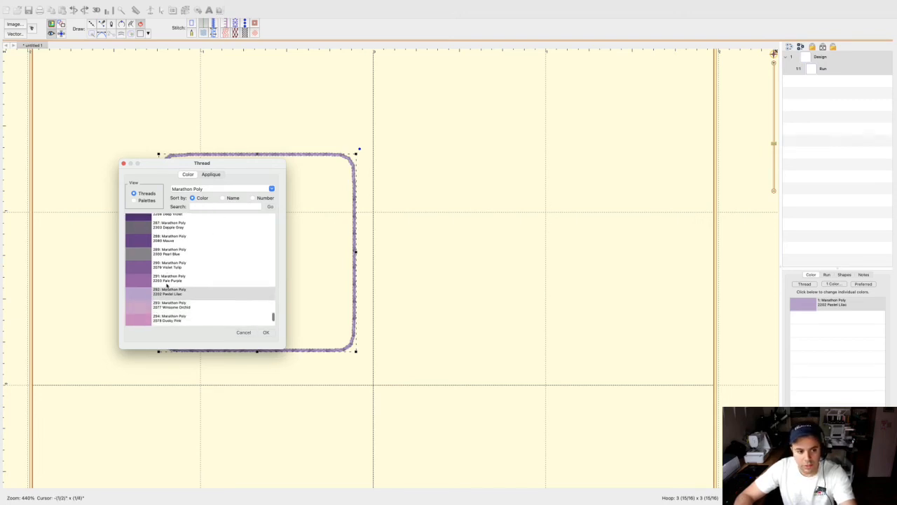
scroll(166, 284, down, 6)
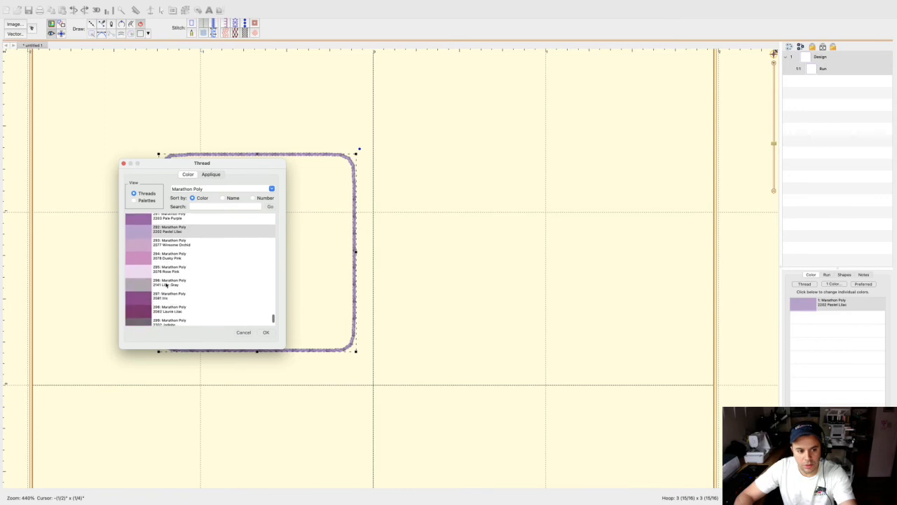
click(166, 285)
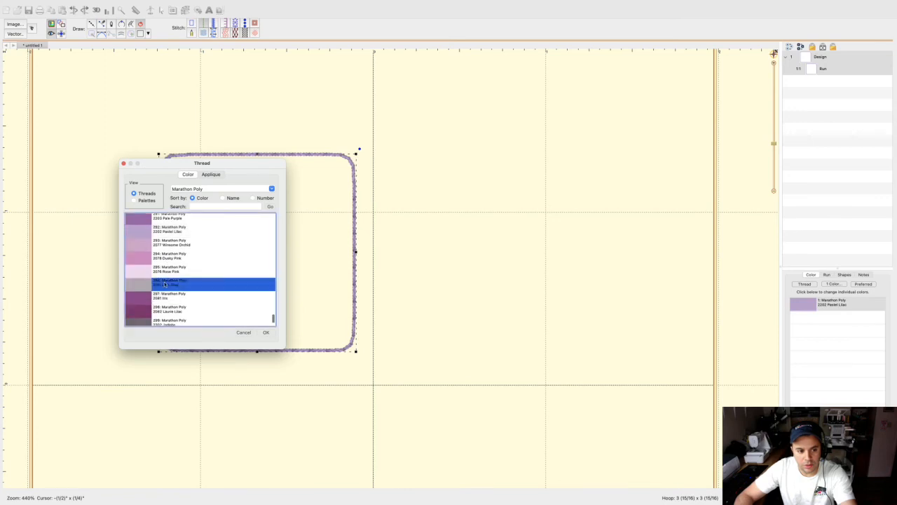
click(267, 332)
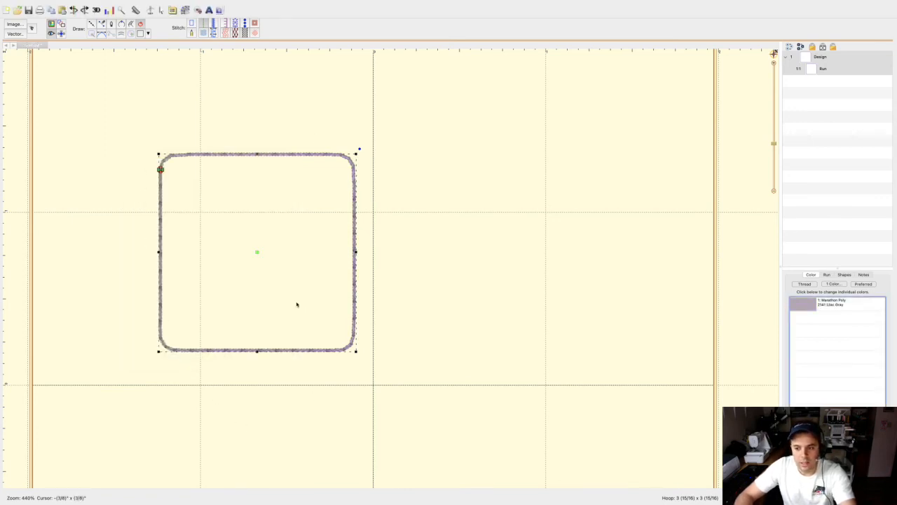
Switch the outline's run type to Single and back to Double.
click(828, 275)
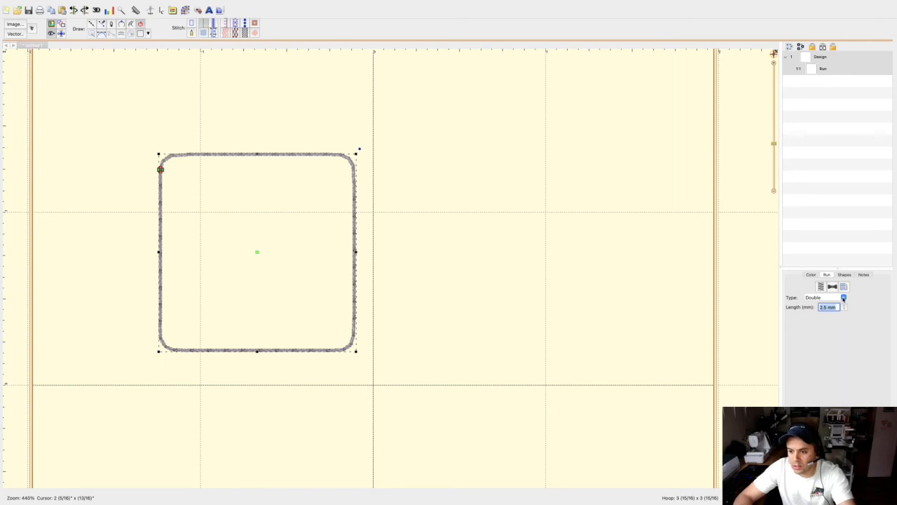
click(844, 298)
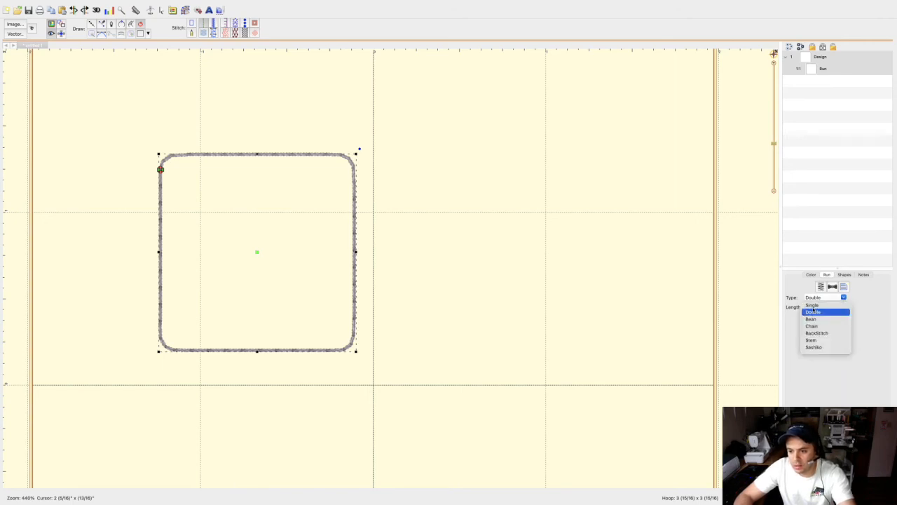
click(812, 306)
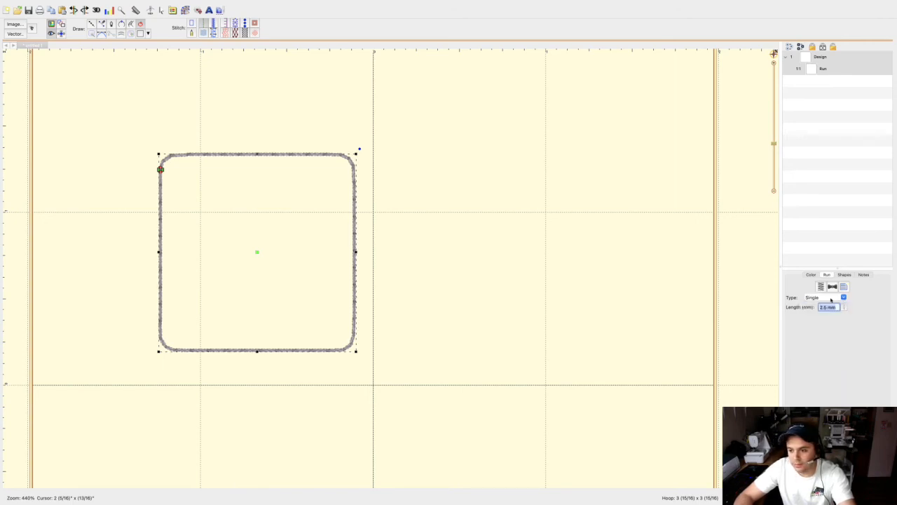
click(844, 298)
click(816, 311)
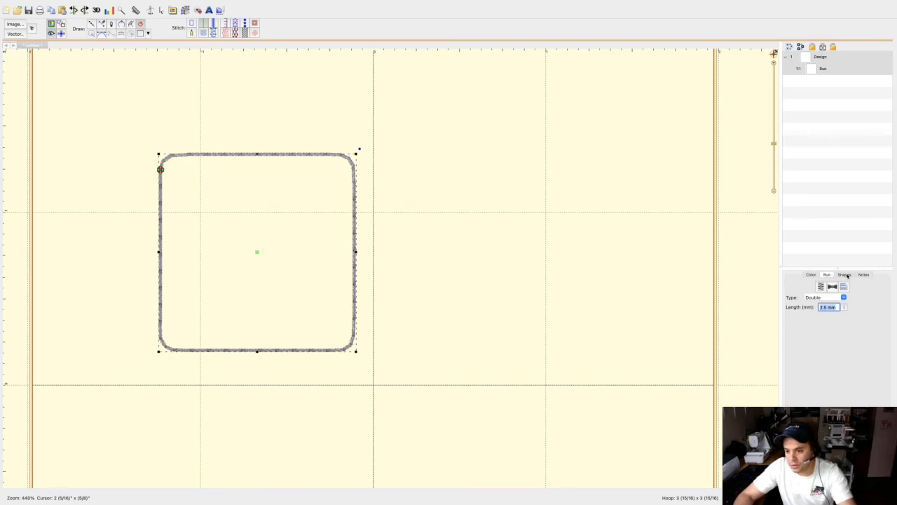
Look over the outline's Shapes and Notes properties and return to its color properties.
click(846, 274)
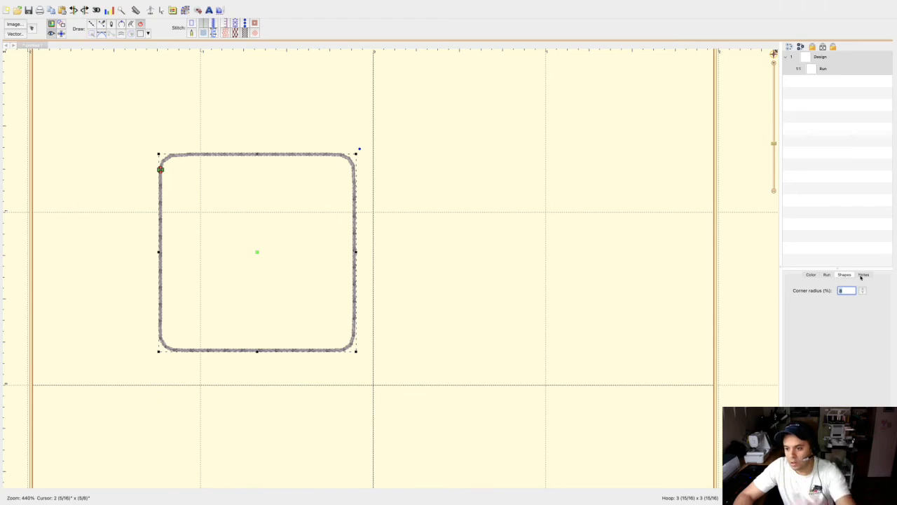
click(862, 275)
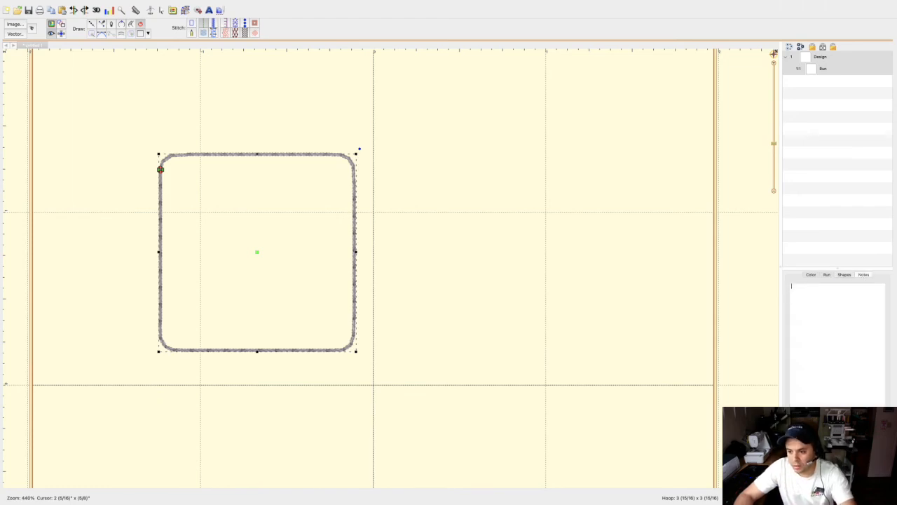
click(809, 274)
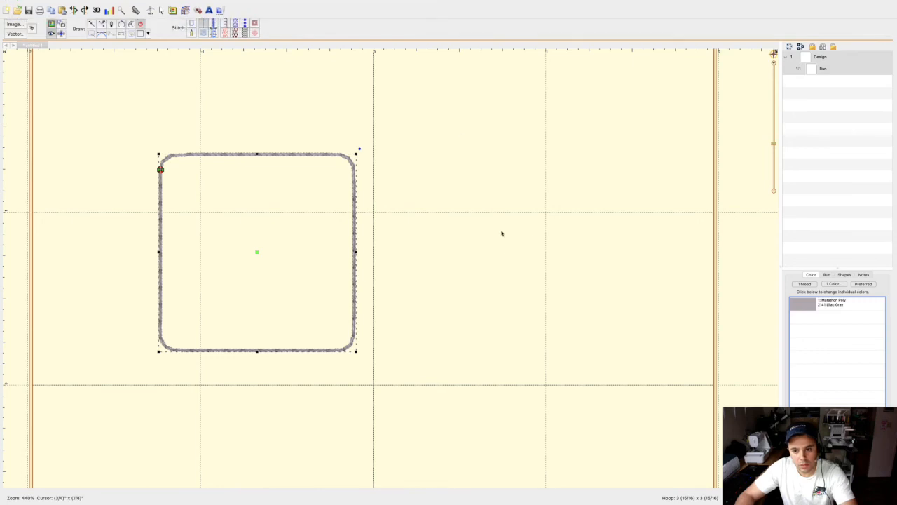
Fit the view to the whole hoop.
mouse_move(148, 2)
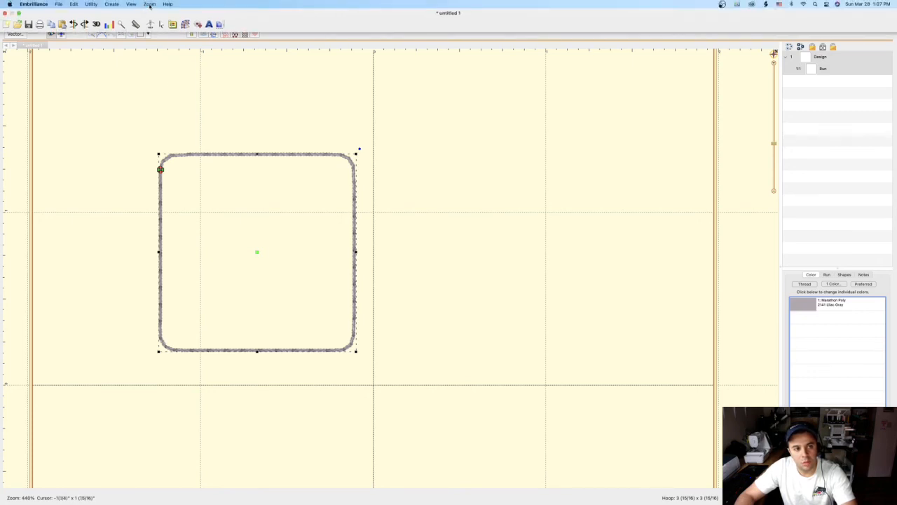
click(150, 5)
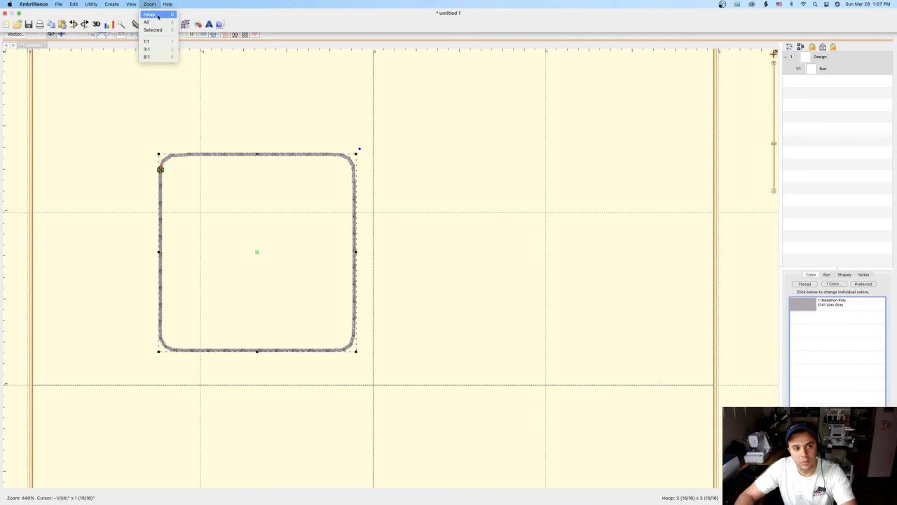
click(159, 15)
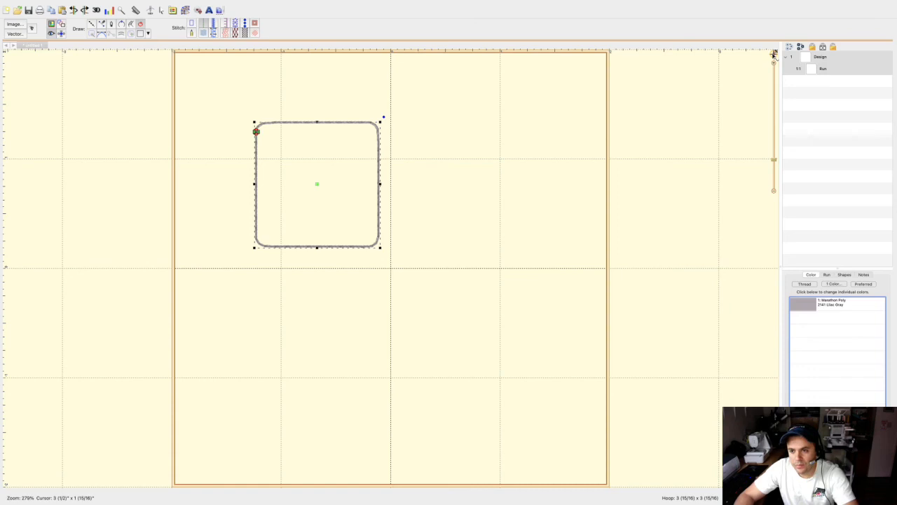
Recenter the view at two different spots through the overview window and zoom out until the whole hoop shows.
click(774, 54)
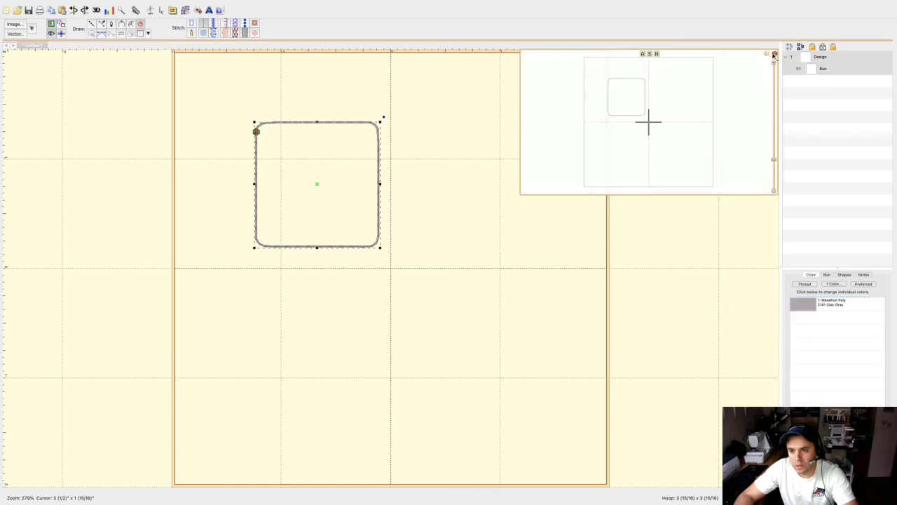
click(640, 112)
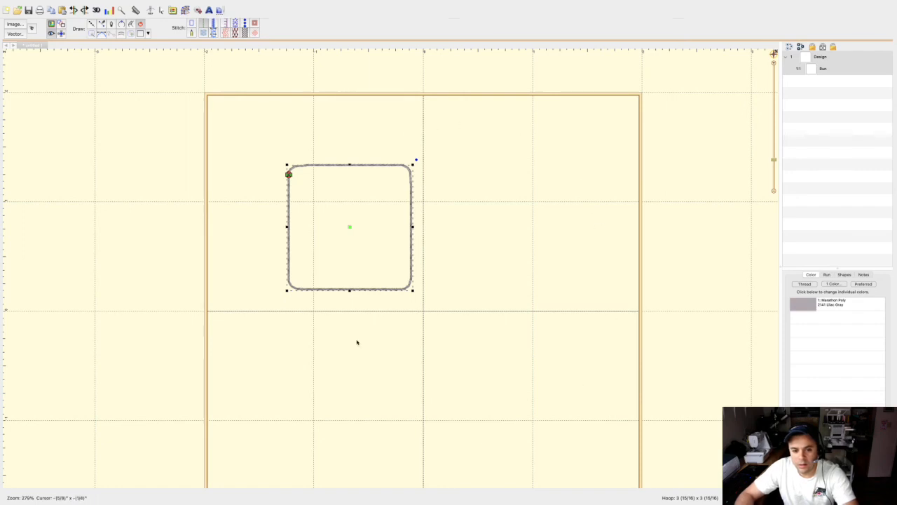
click(774, 54)
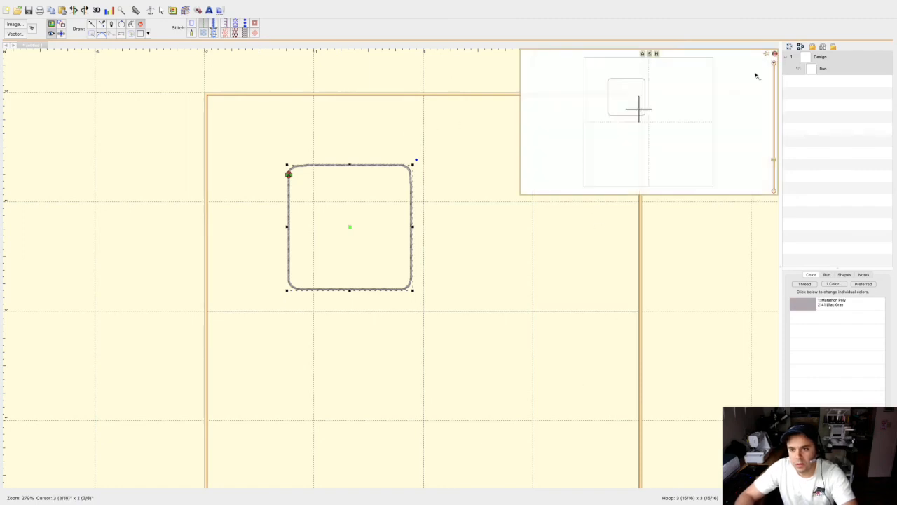
click(651, 136)
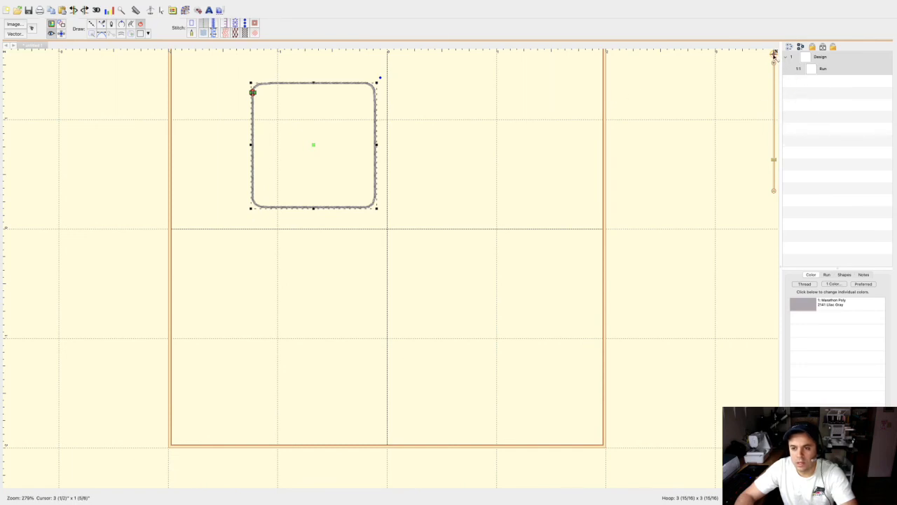
mouse_move(775, 160)
mouse_down()
mouse_move(775, 152)
mouse_move(774, 170)
mouse_up()
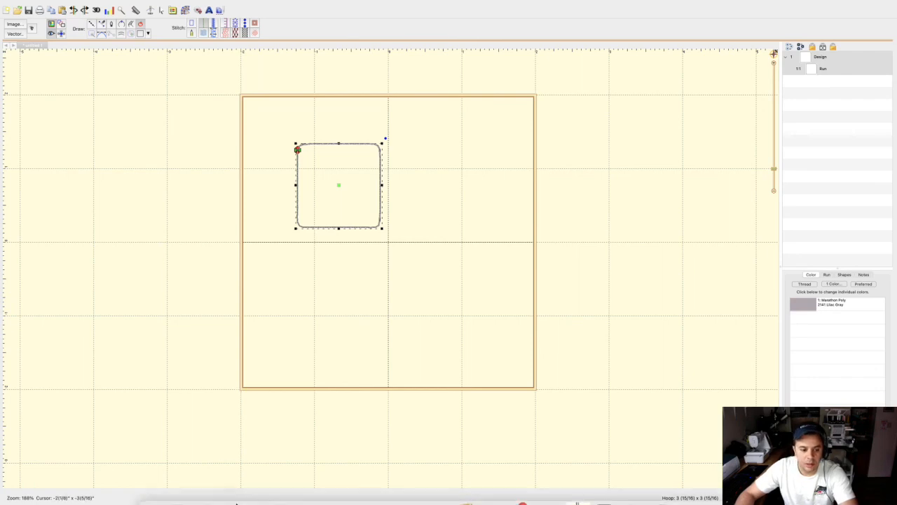
Open the stitch simulator for the rounded square outline and fit the view to the whole hoop.
mouse_move(103, 499)
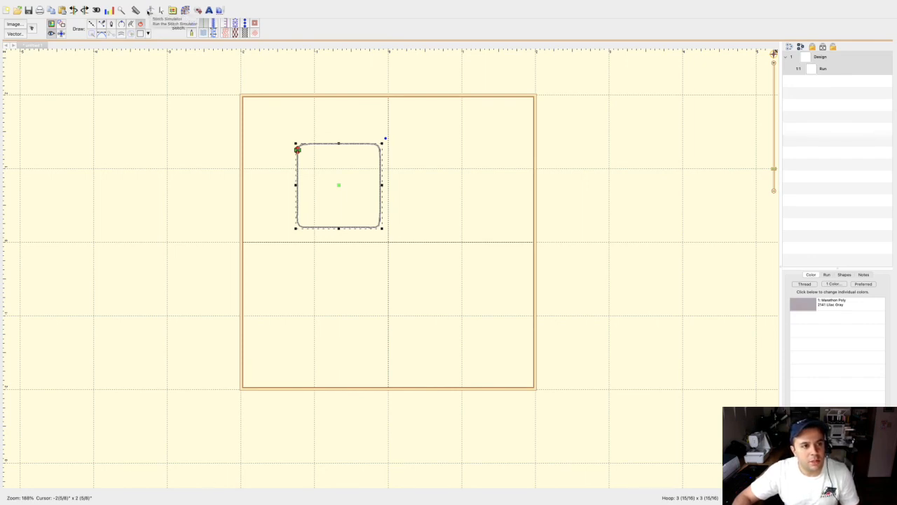
click(150, 10)
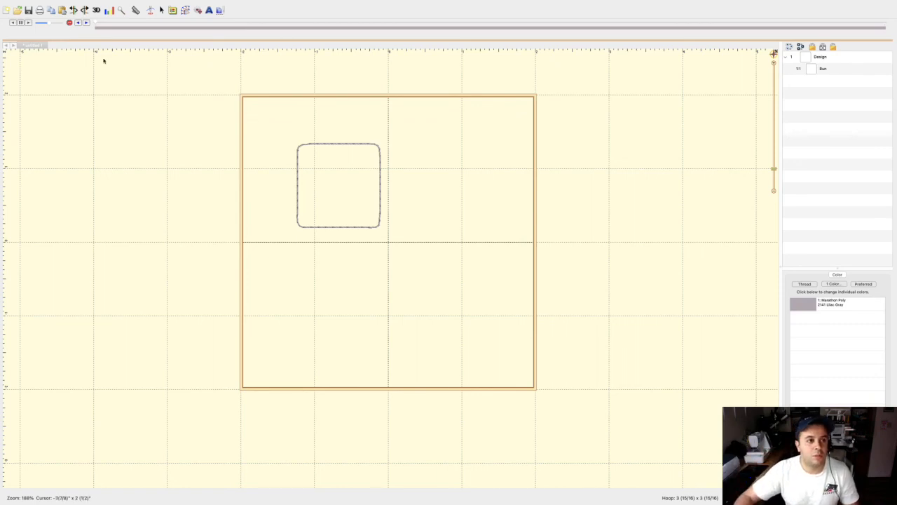
scroll(242, 96, down, 1)
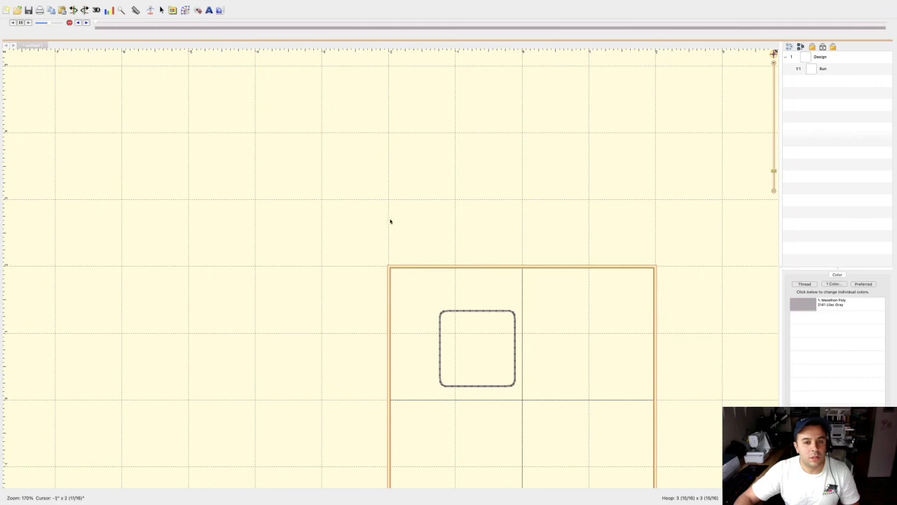
click(130, 6)
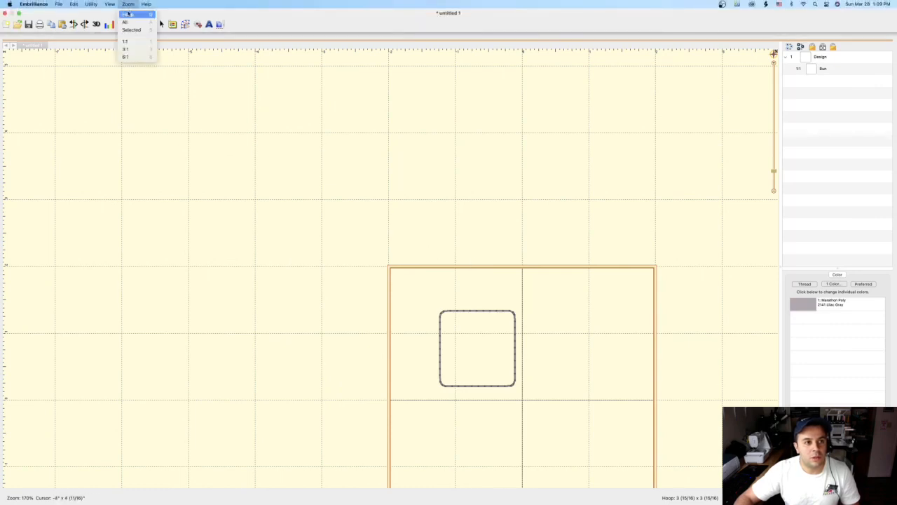
text(3)
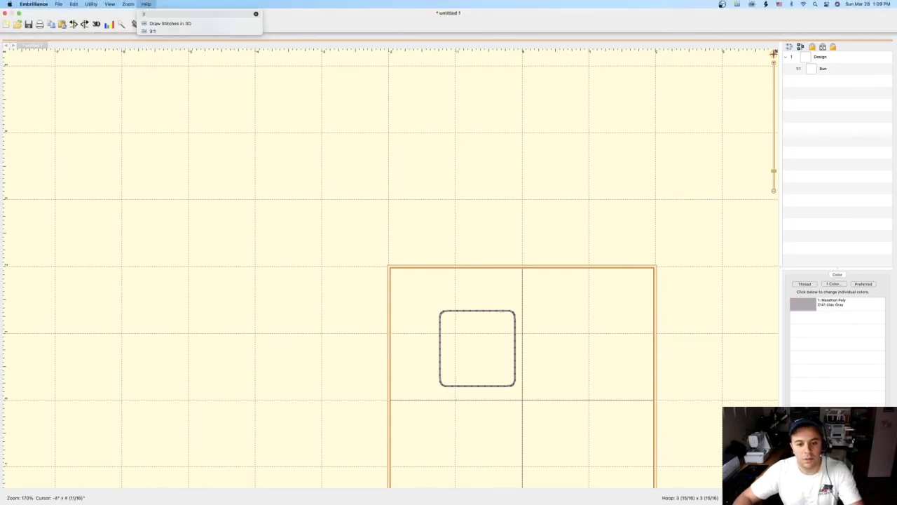
click(124, 15)
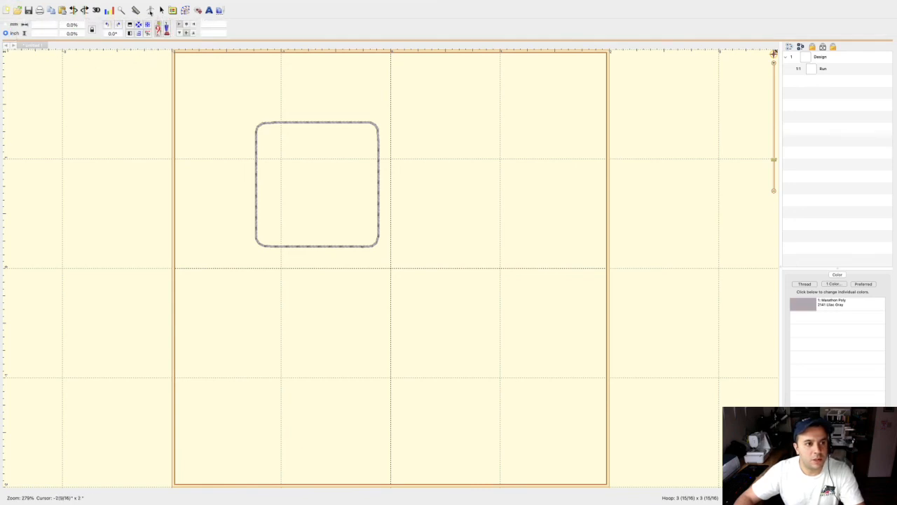
Play the stitch simulation of the rounded square outline through to its last stitch.
click(322, 124)
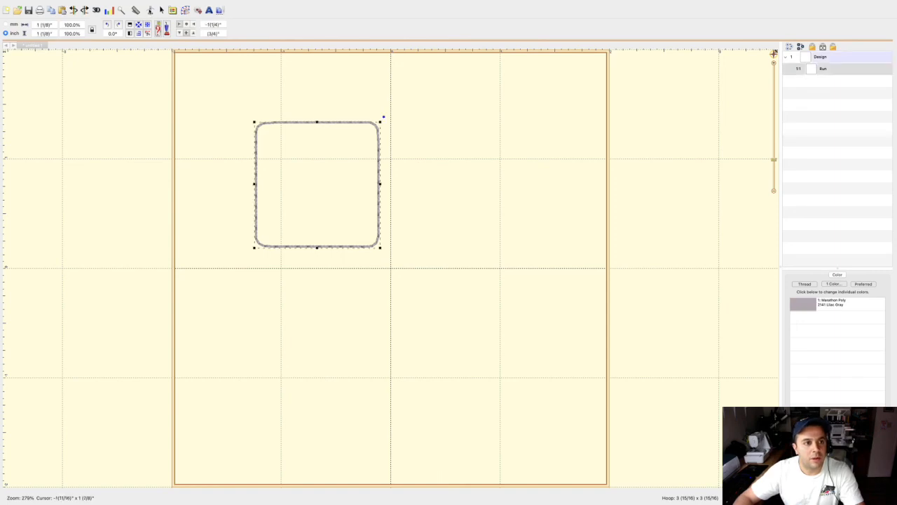
click(122, 12)
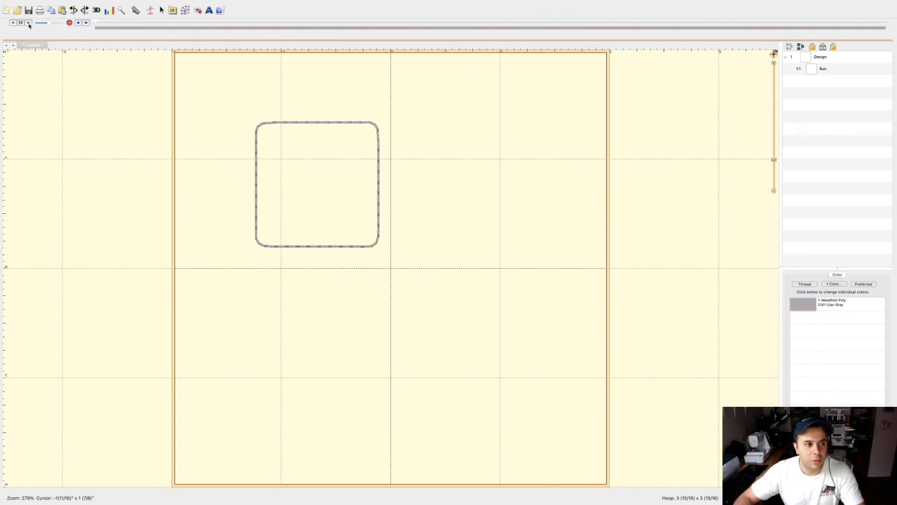
click(28, 23)
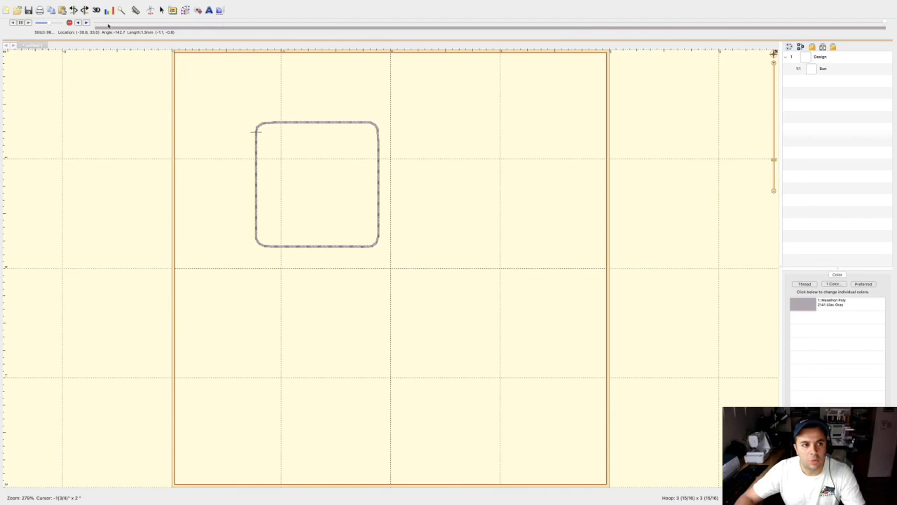
In create mode, move both the start and stop points of the rounded square outline from its upper-left to its lower-left corner.
click(187, 10)
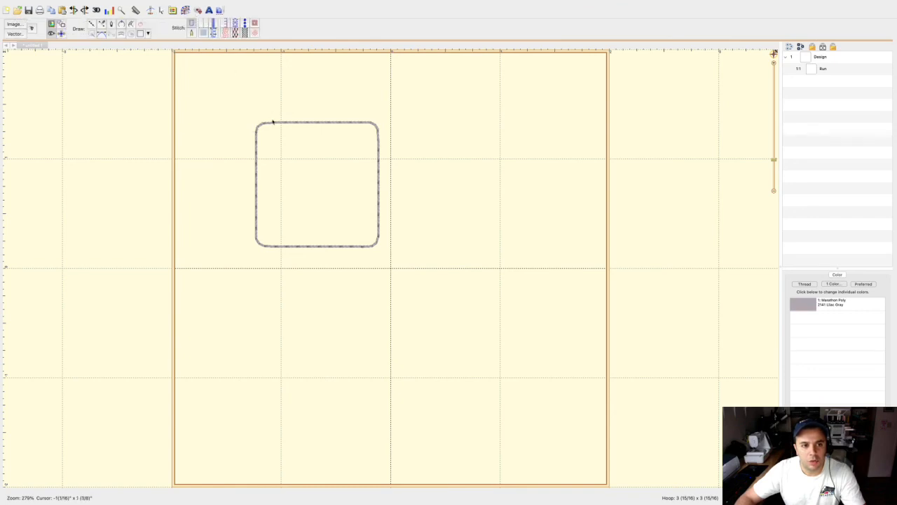
click(267, 122)
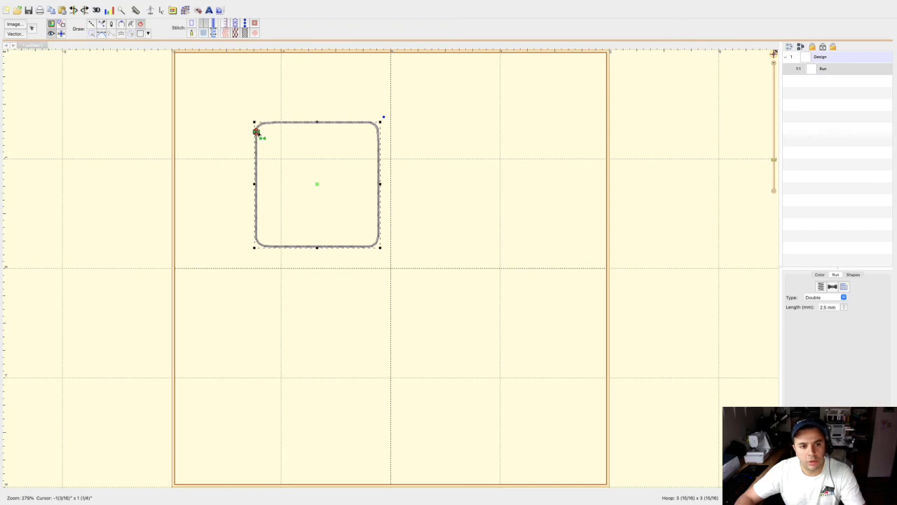
mouse_move(258, 134)
mouse_down()
mouse_move(249, 201)
mouse_move(260, 245)
mouse_up()
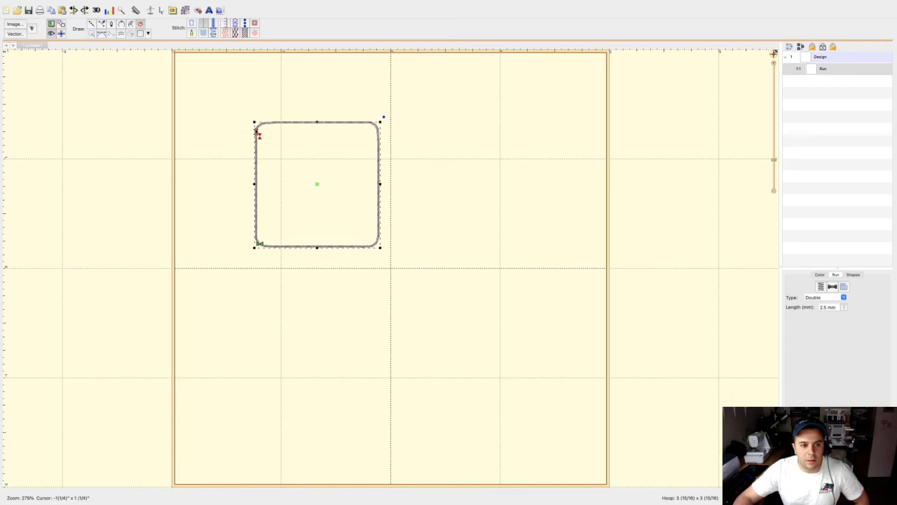
mouse_move(258, 132)
mouse_down()
mouse_move(280, 124)
mouse_move(251, 138)
mouse_move(258, 243)
mouse_up()
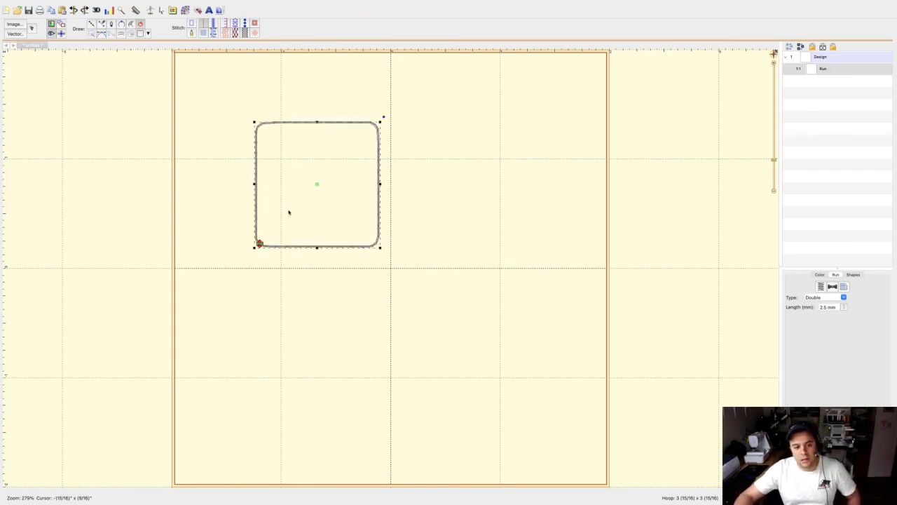